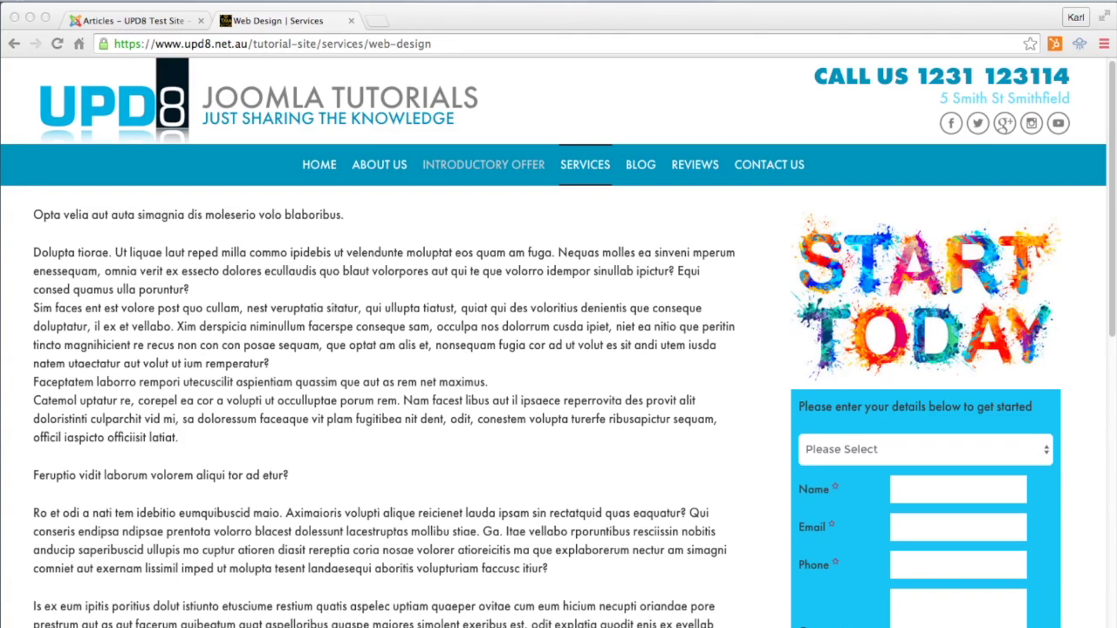
Inspect the elements of the article's body text on the Web Design page
key(super+Tab)
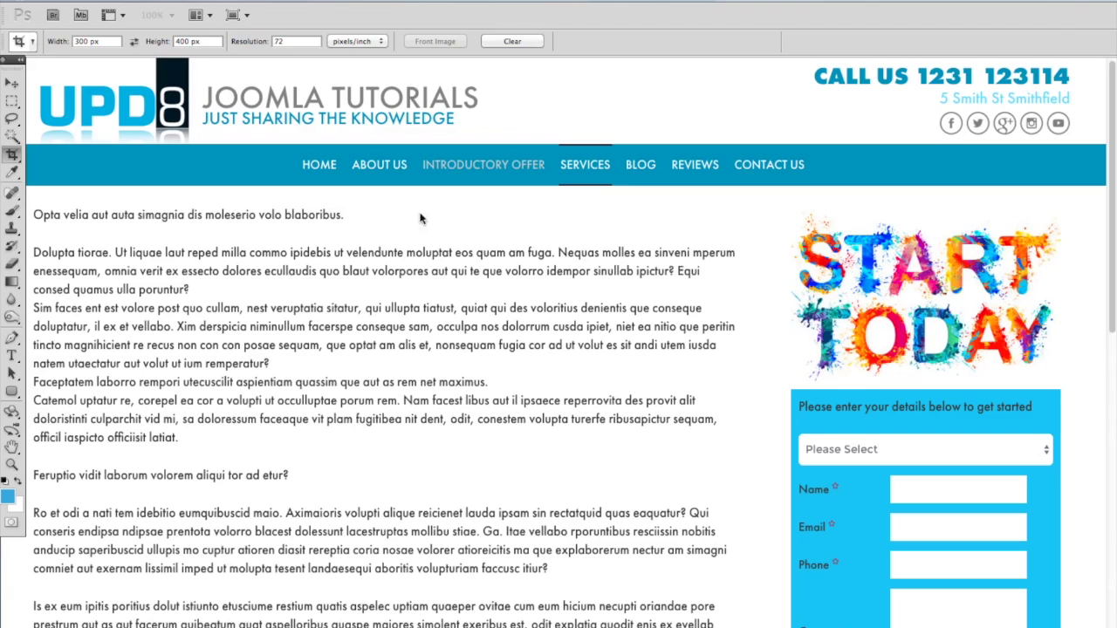
key(super+Tab)
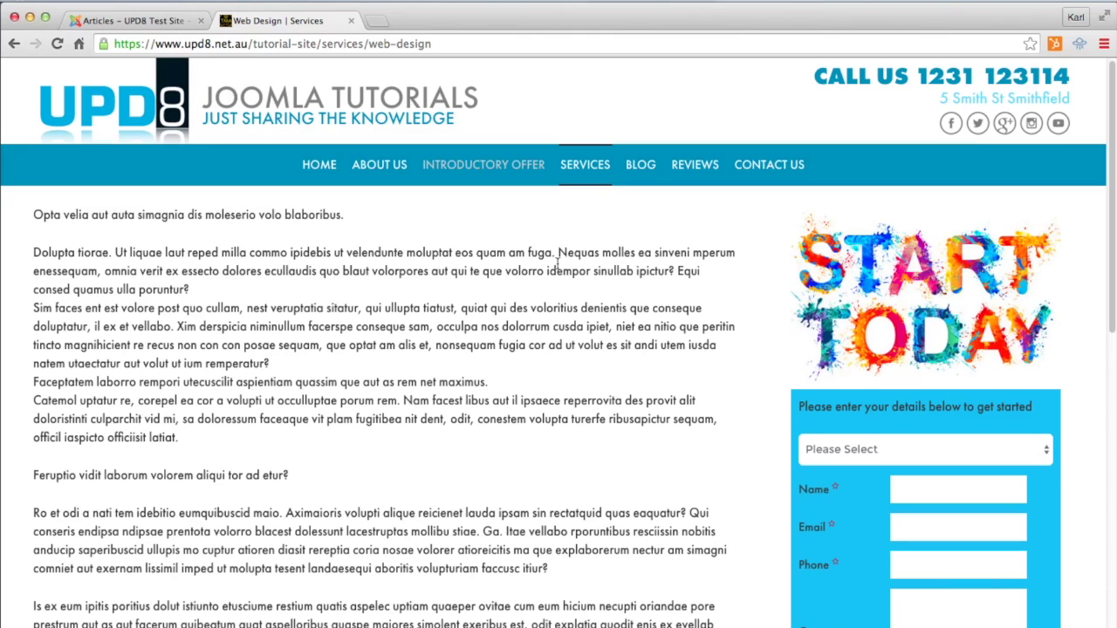
right_click(558, 265)
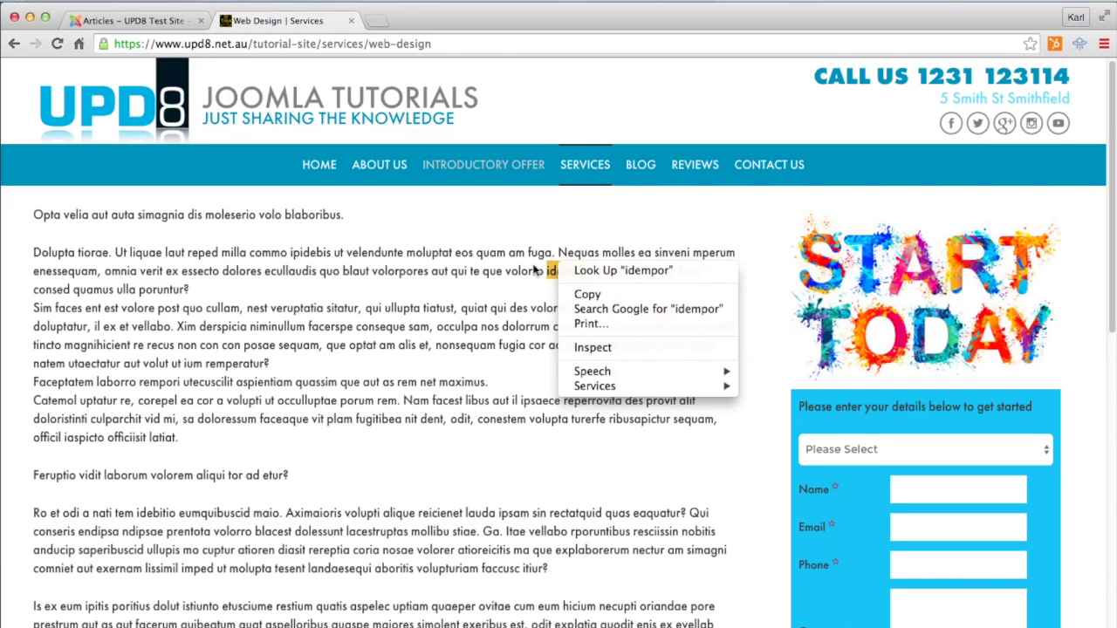
click(587, 347)
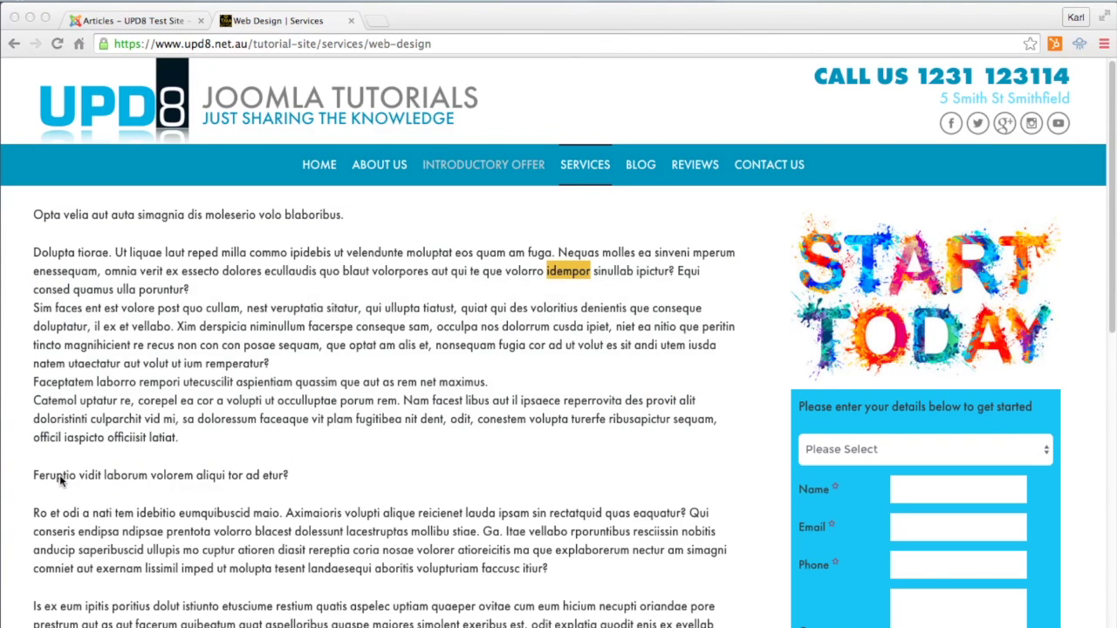
right_click(340, 311)
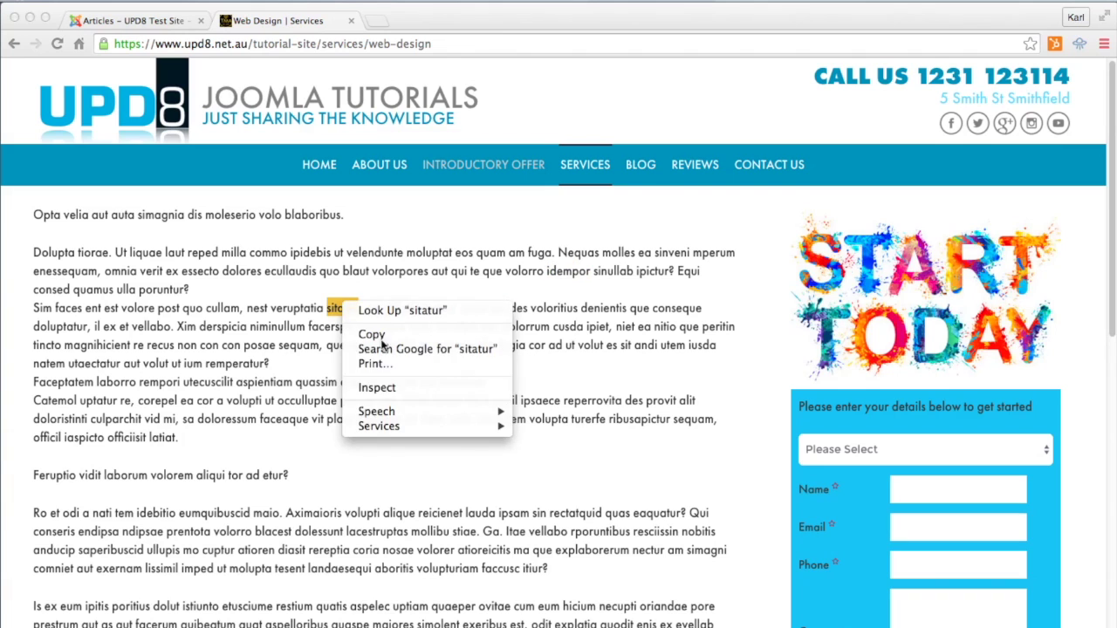
click(404, 391)
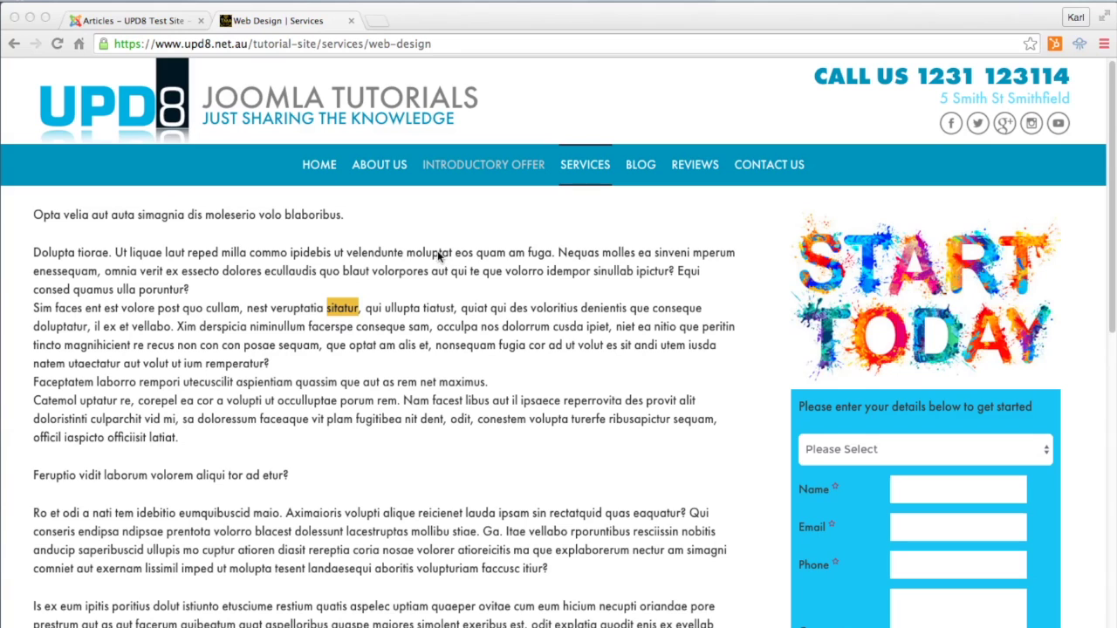
Highlight the end of the second paragraph's first line to gauge the space for an image beside the text
click(643, 257)
drag(735, 254, 427, 258)
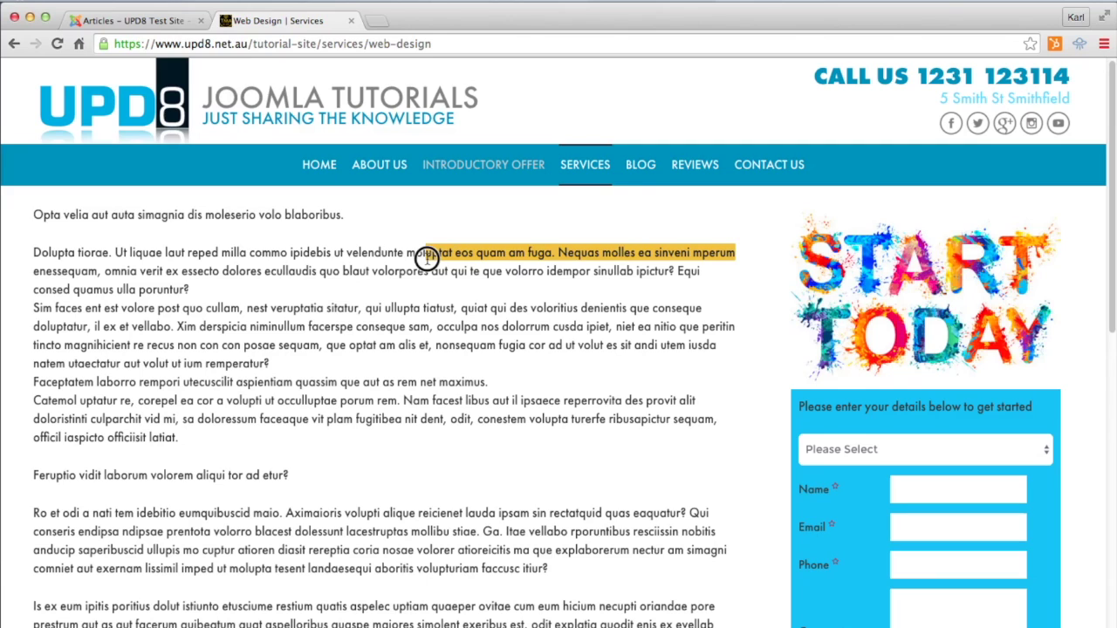
drag(426, 259, 427, 259)
Switch to Photoshop and open shutterstock_577743694.jpg from the Tutorialsite folder
key(super+Tab)
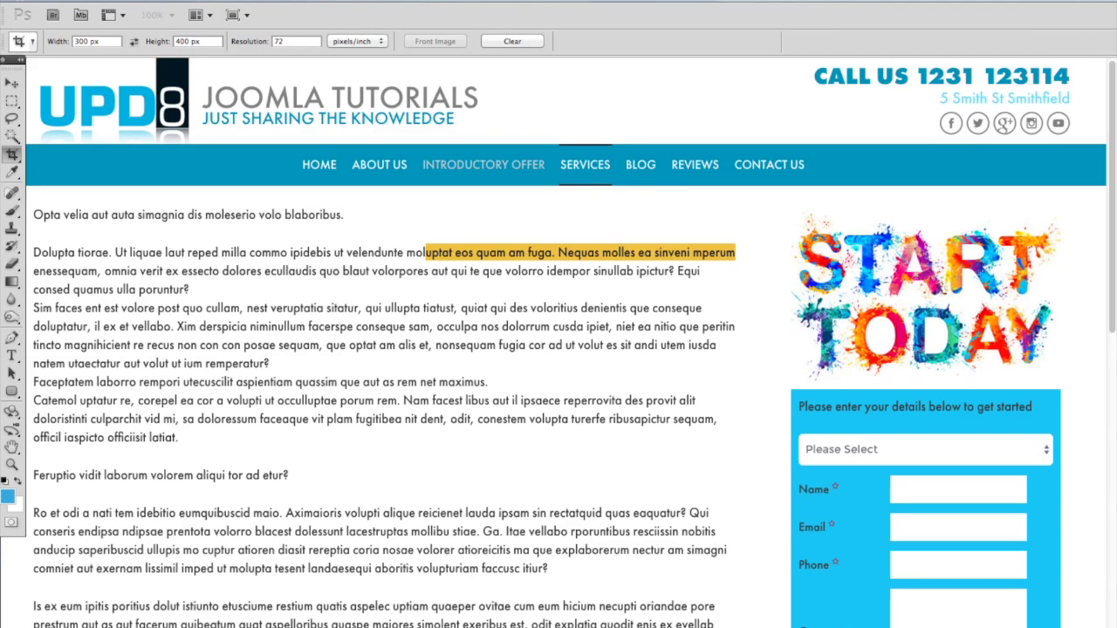
click(121, 1)
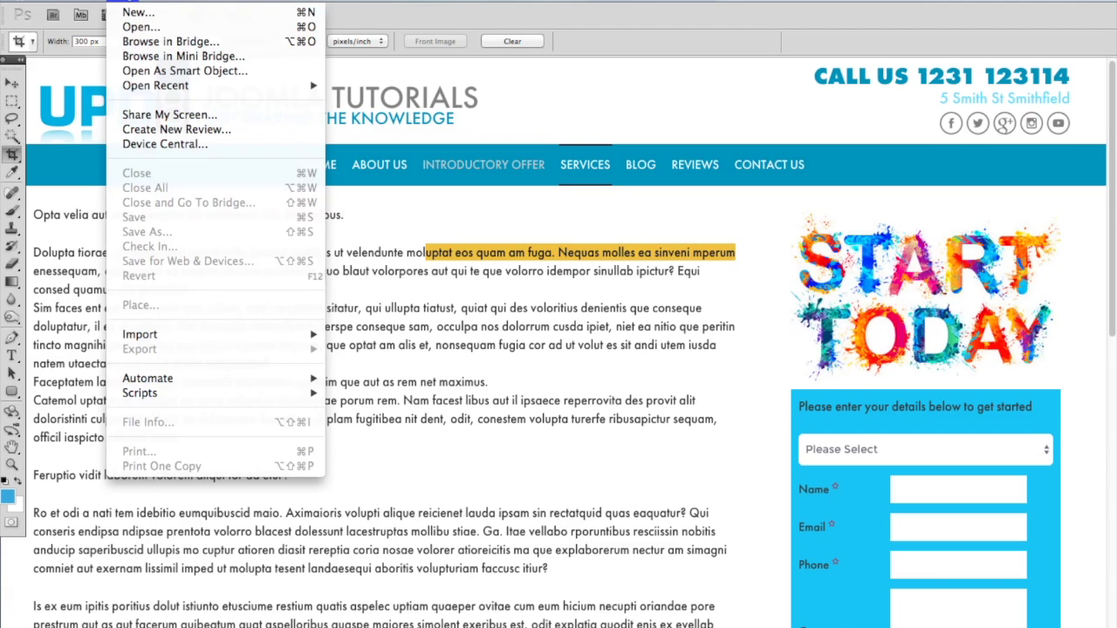
click(139, 27)
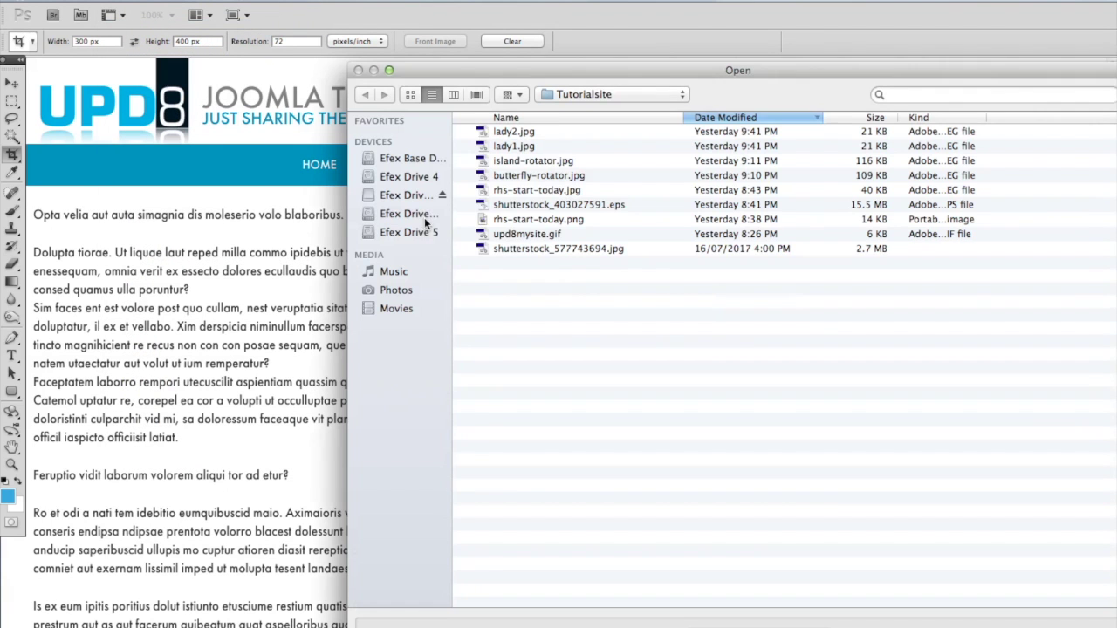
double_click(555, 248)
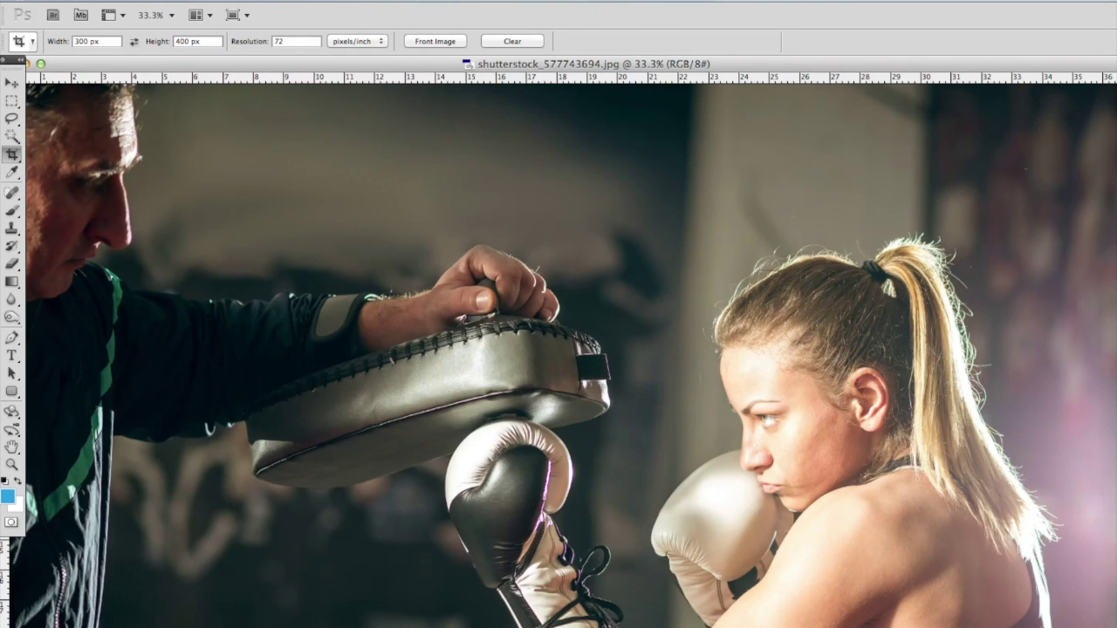
Crop the photo around the boxing woman at a fixed size of 400 px wide by 500 px high
drag(1112, 624, 907, 520)
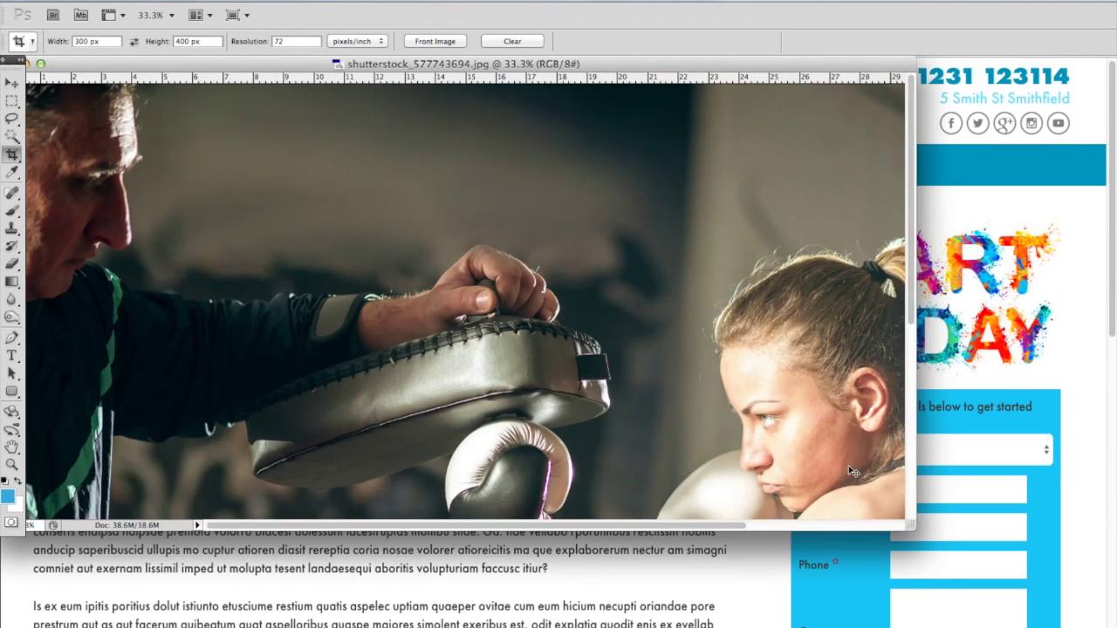
key(super+minus)
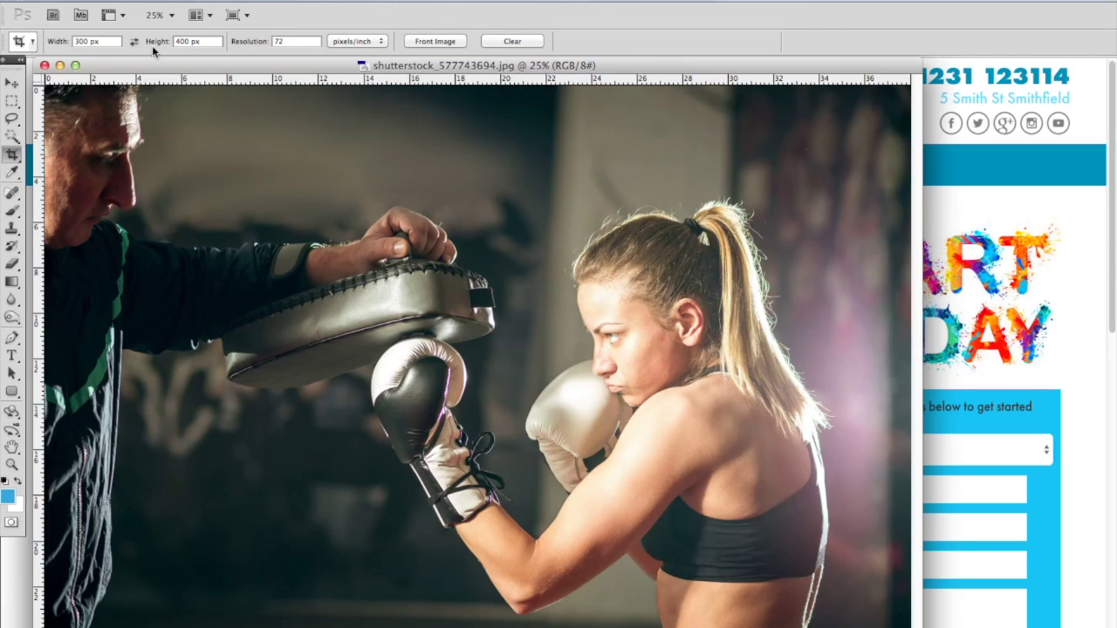
click(81, 41)
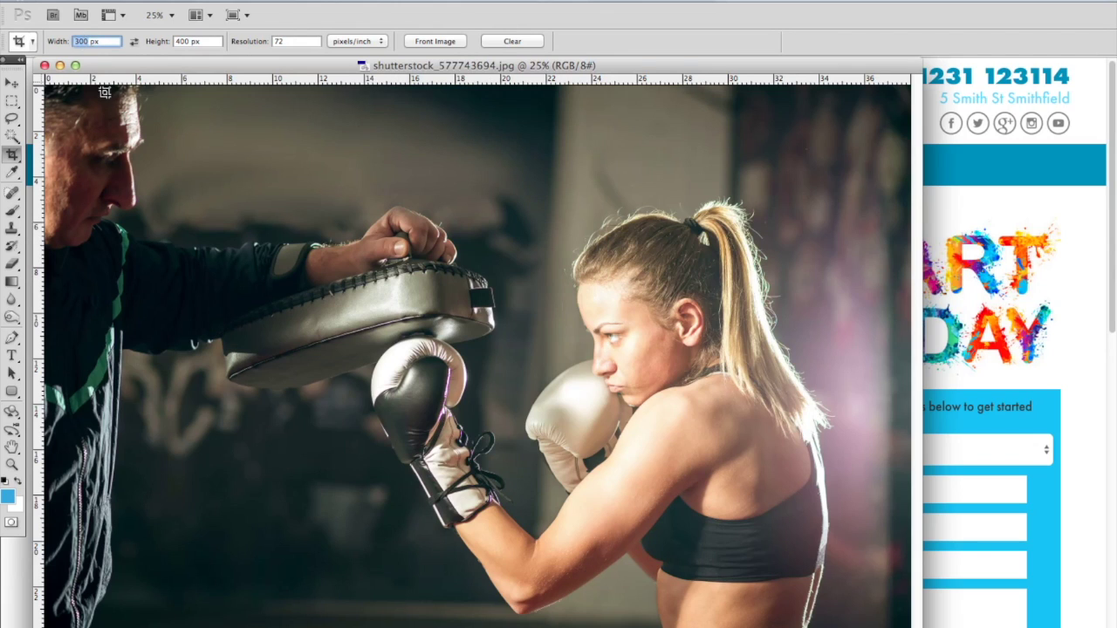
text(400)
click(178, 41)
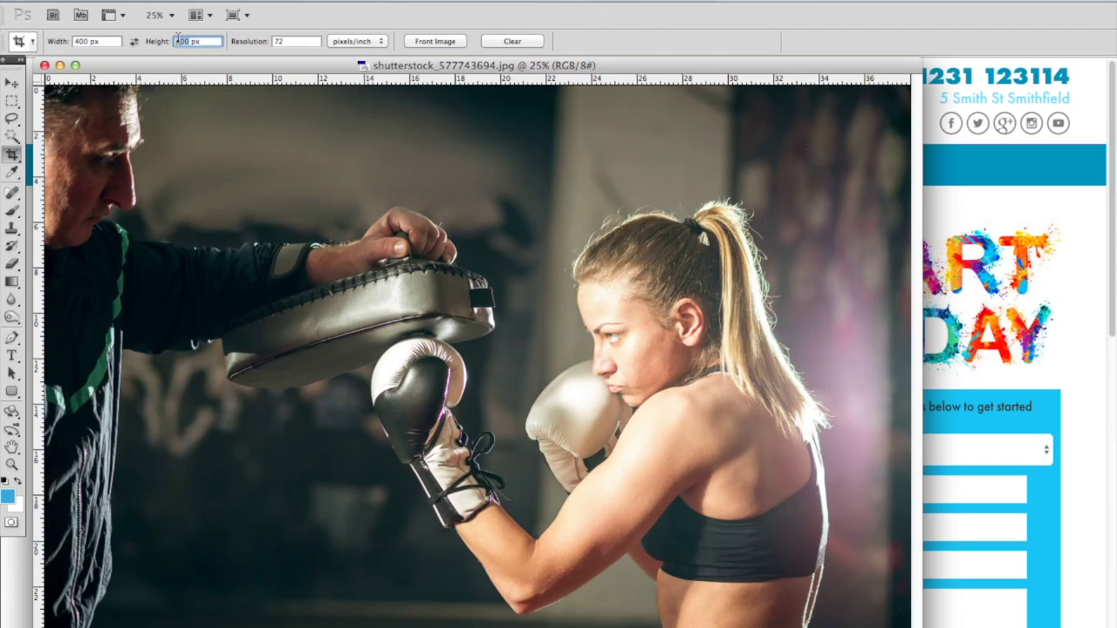
text(500)
drag(845, 617, 164, 101)
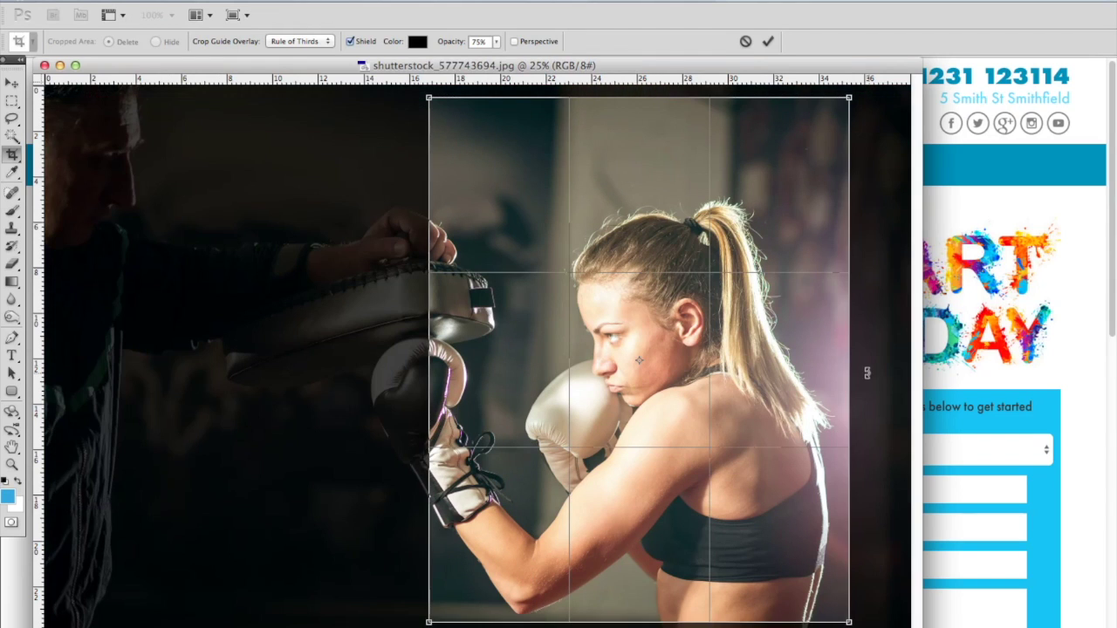
drag(808, 373, 810, 388)
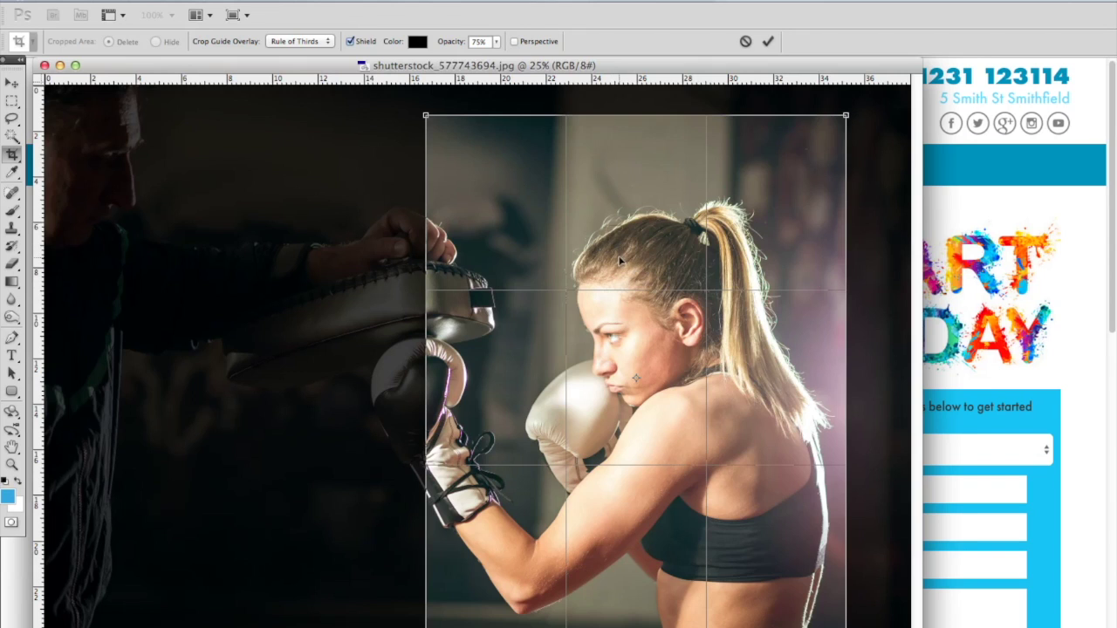
key(Return)
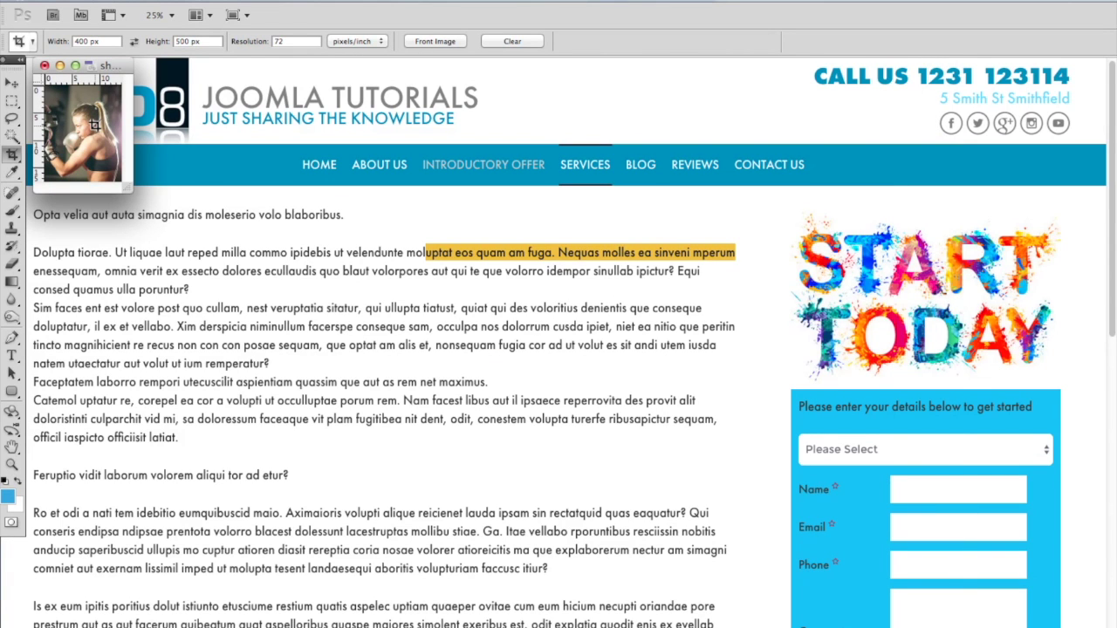
View the cropped photo at 100% zoom in a window fitted to it and placed over the article text
drag(131, 188, 789, 551)
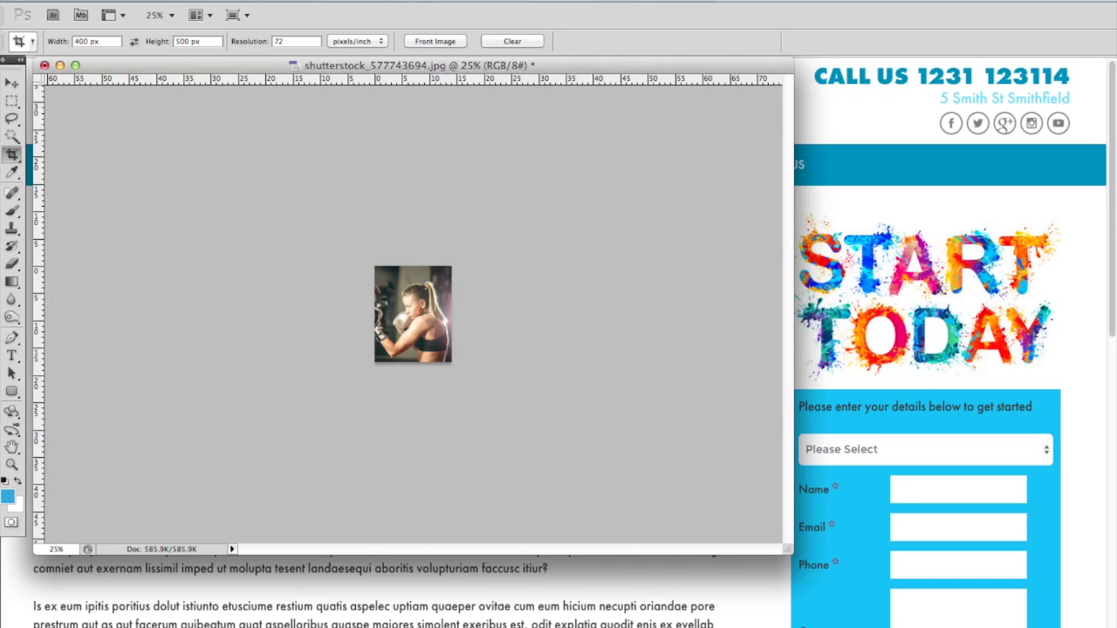
click(452, 1)
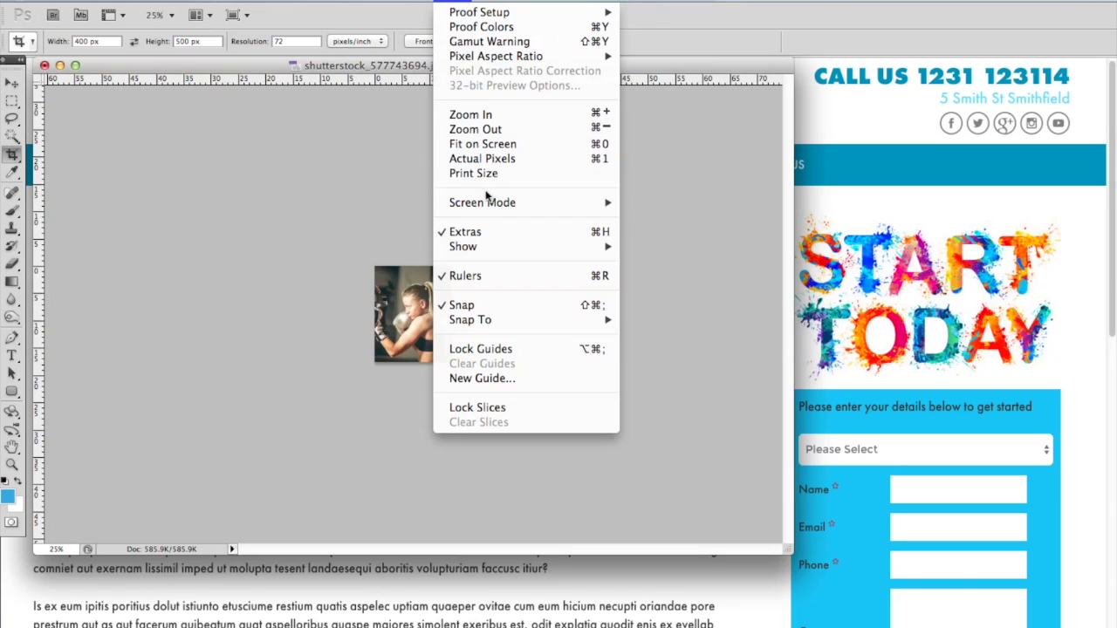
mouse_move(486, 202)
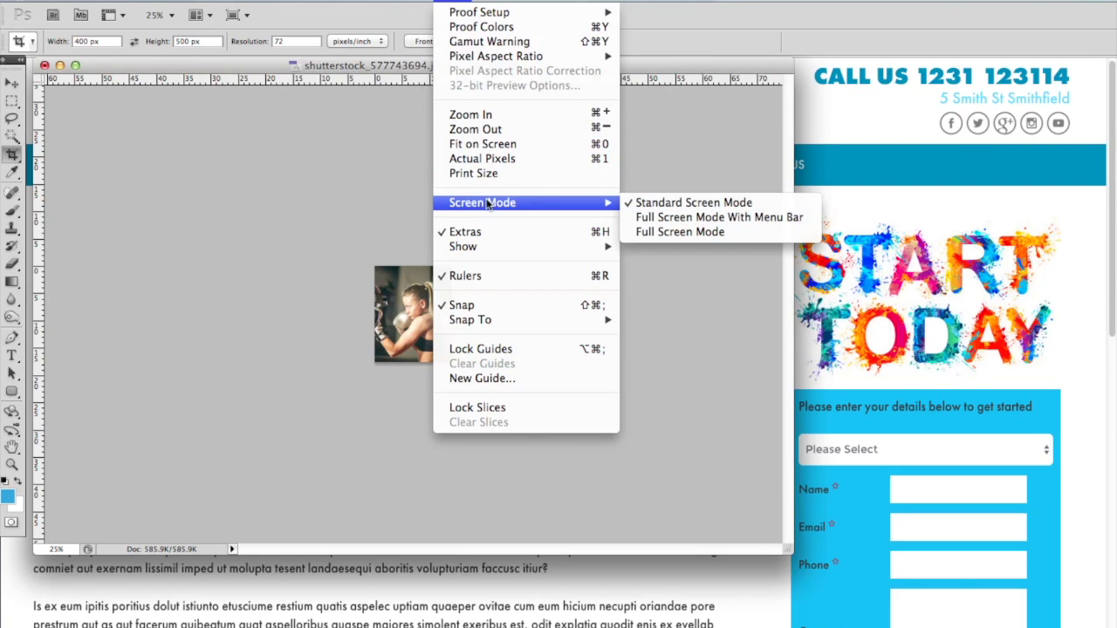
click(309, 227)
click(55, 549)
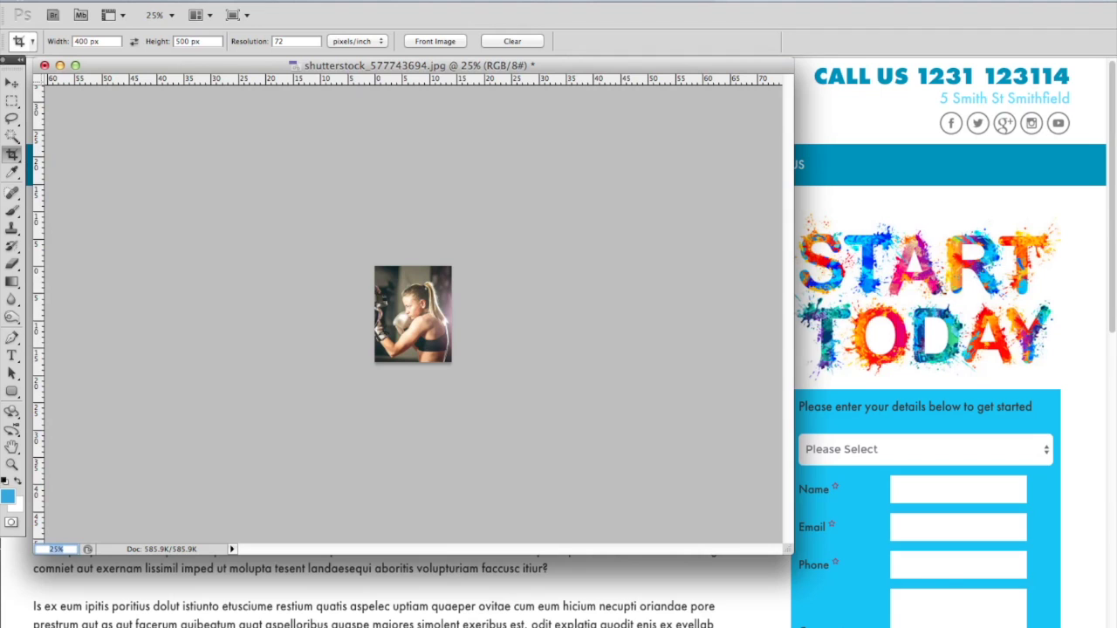
text(100)
key(Return)
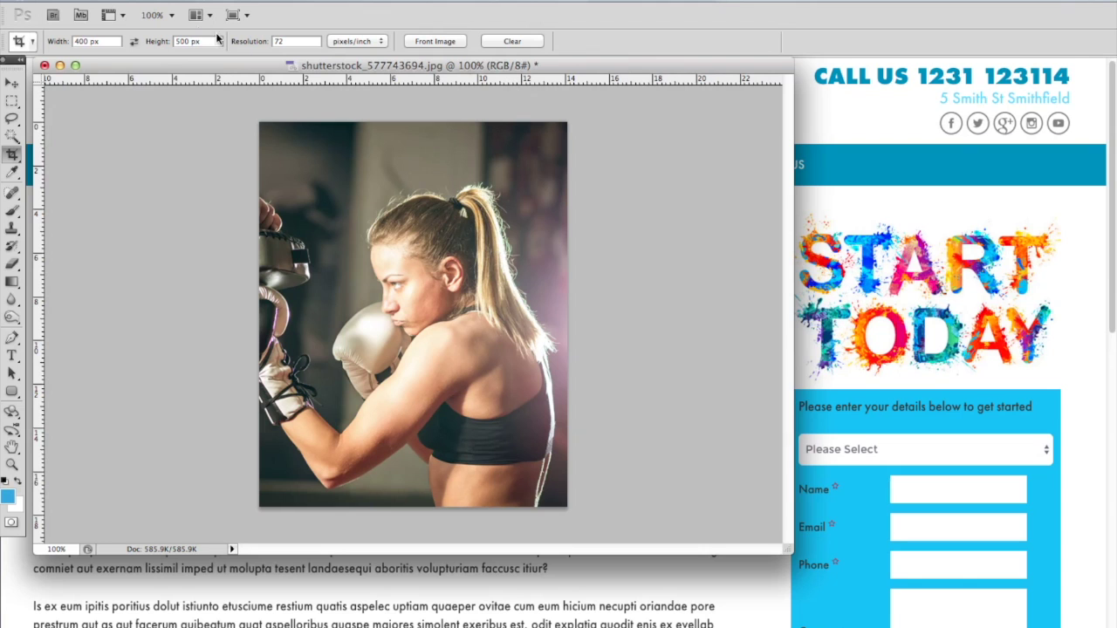
click(76, 66)
drag(158, 69, 266, 103)
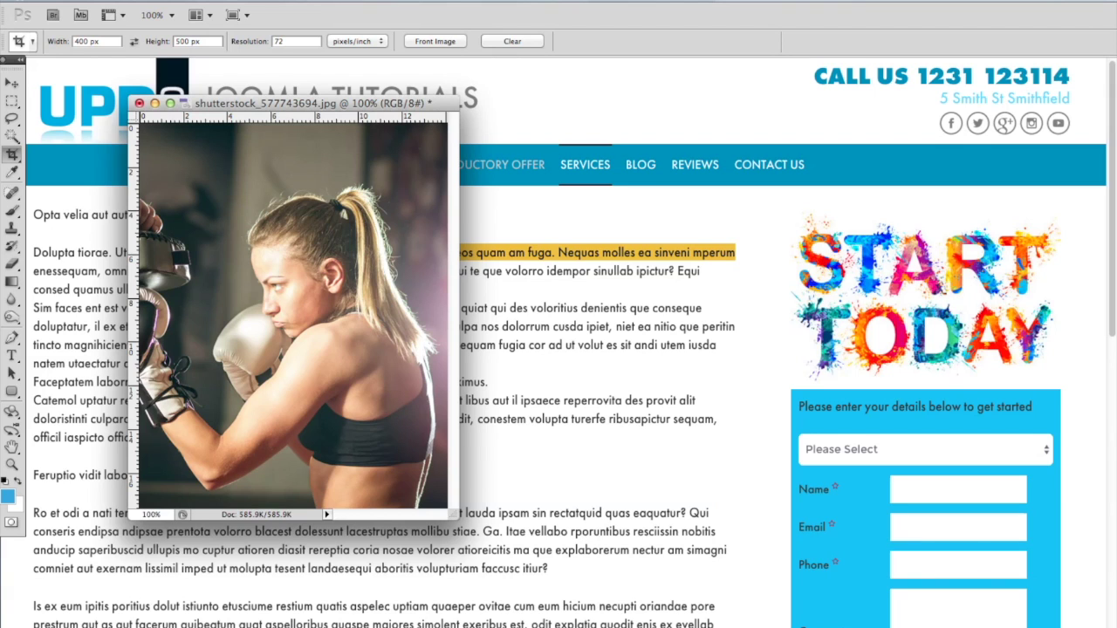
Open the cropped photo in Save for Web & Devices and keep the JPEG High format at quality 60
click(124, 0)
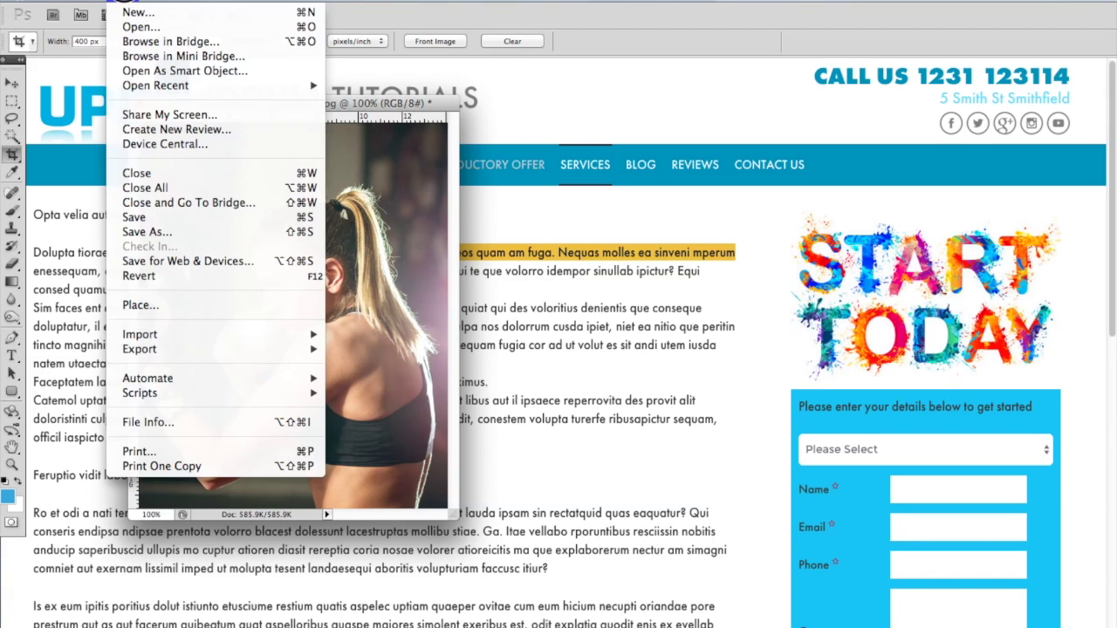
click(162, 264)
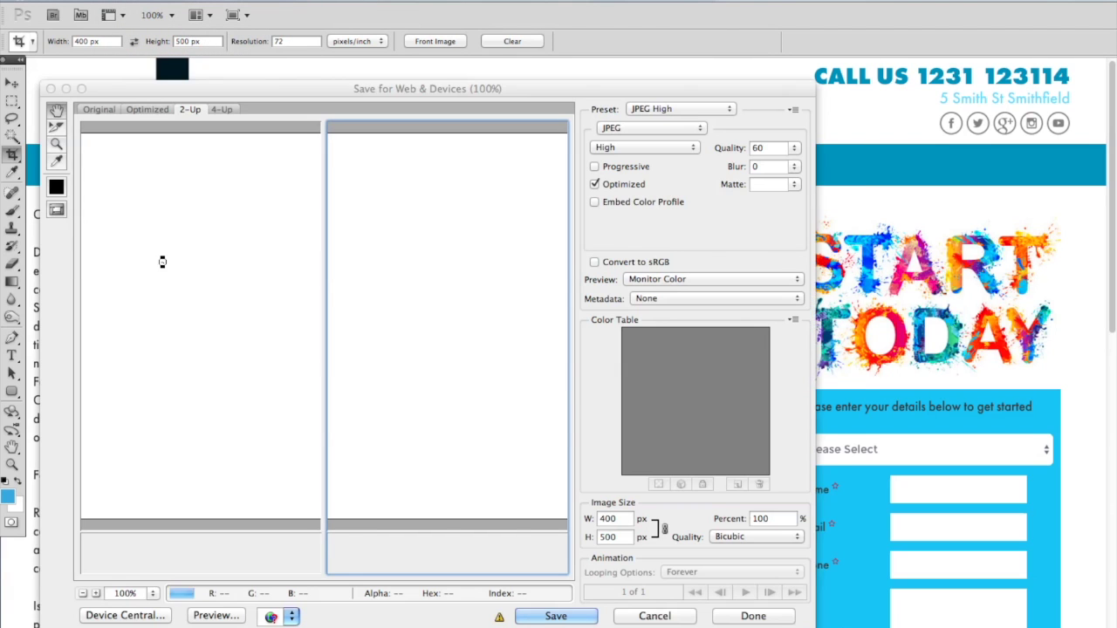
drag(623, 92, 616, 66)
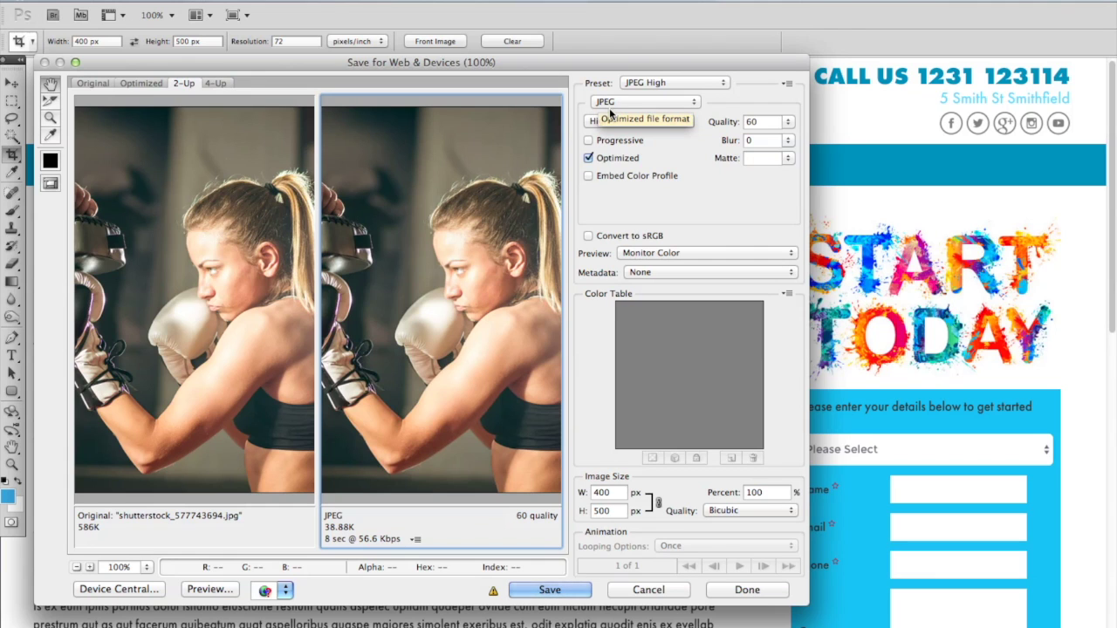
click(615, 103)
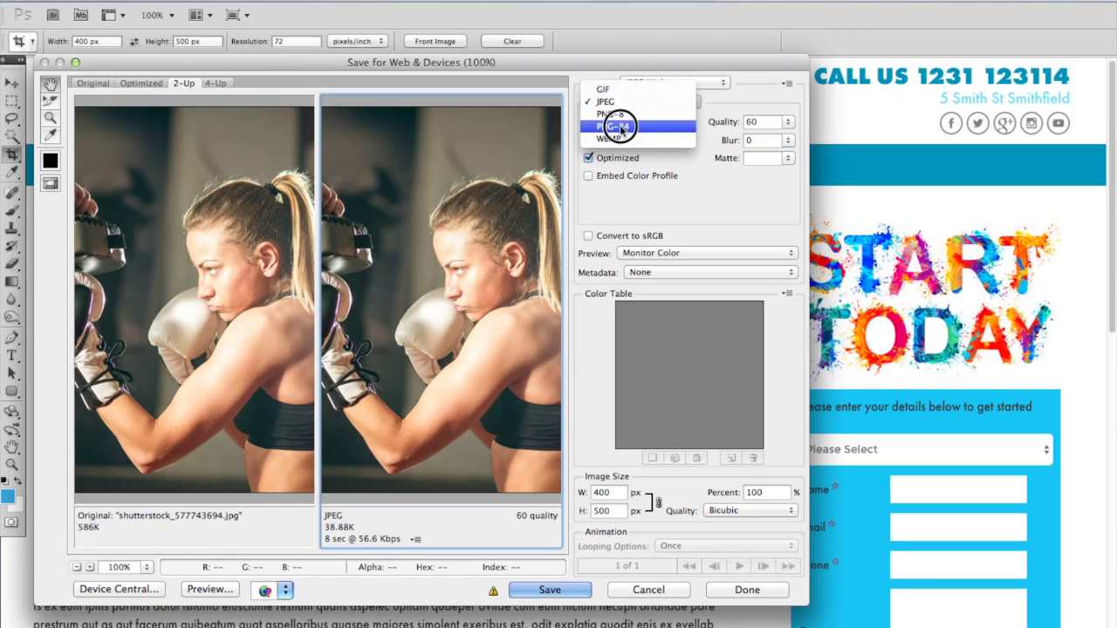
click(721, 200)
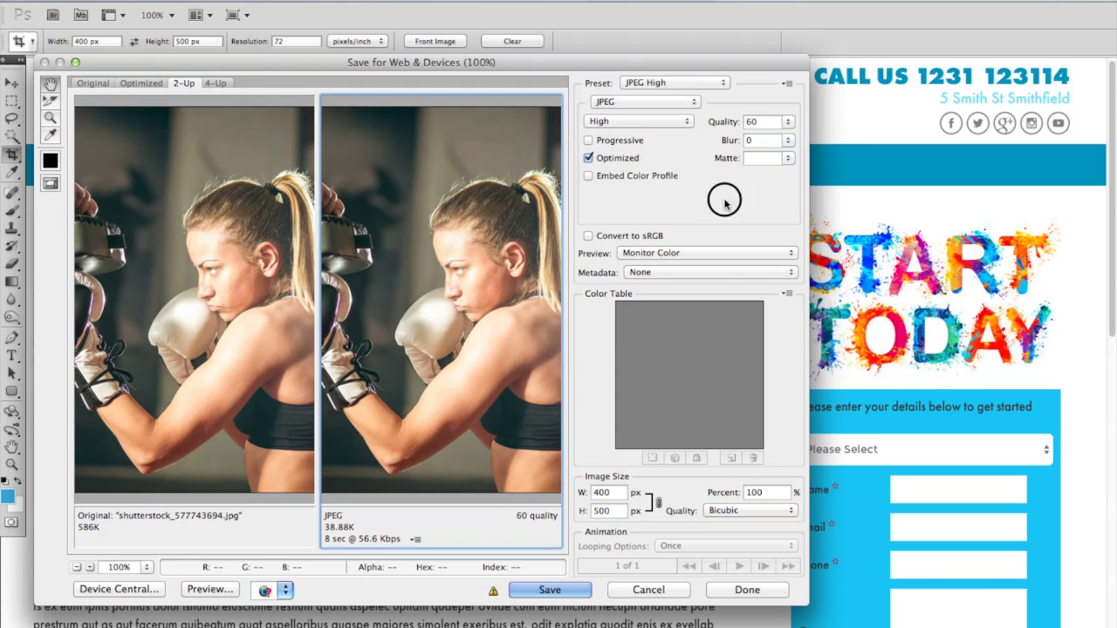
click(747, 120)
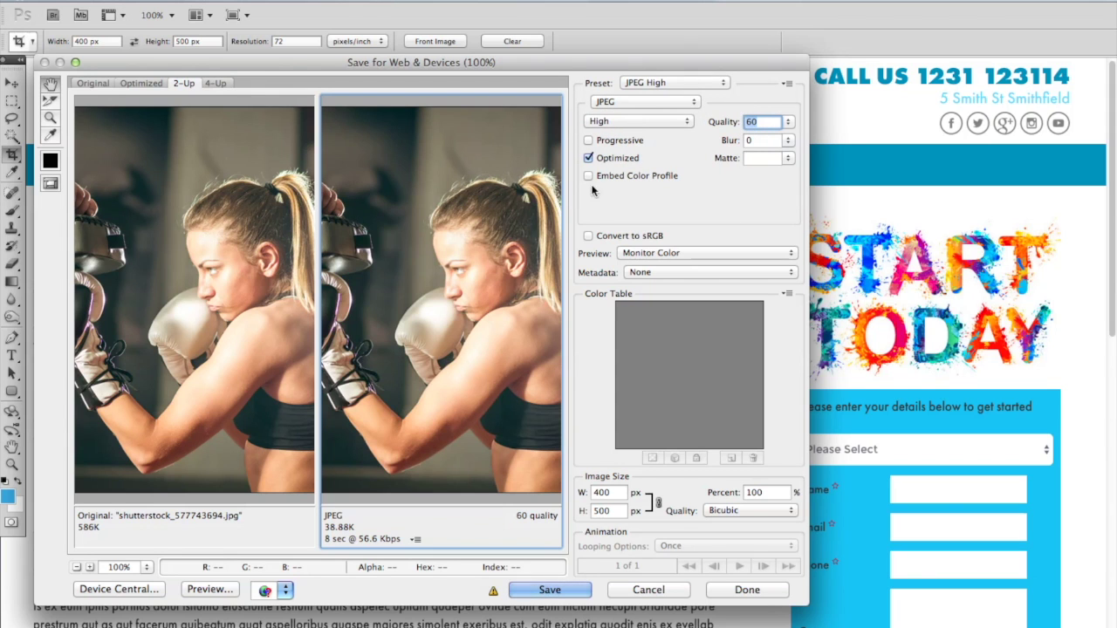
Save the optimized image as girl-boxing.jpg in the Tutorialsite folder
click(567, 589)
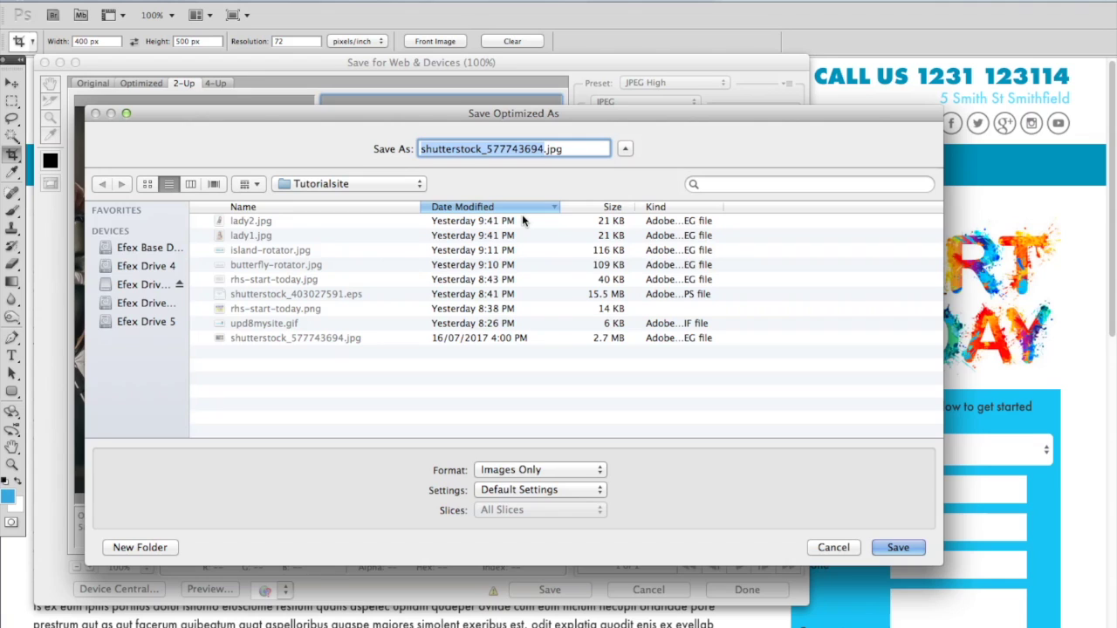
text(girl-)
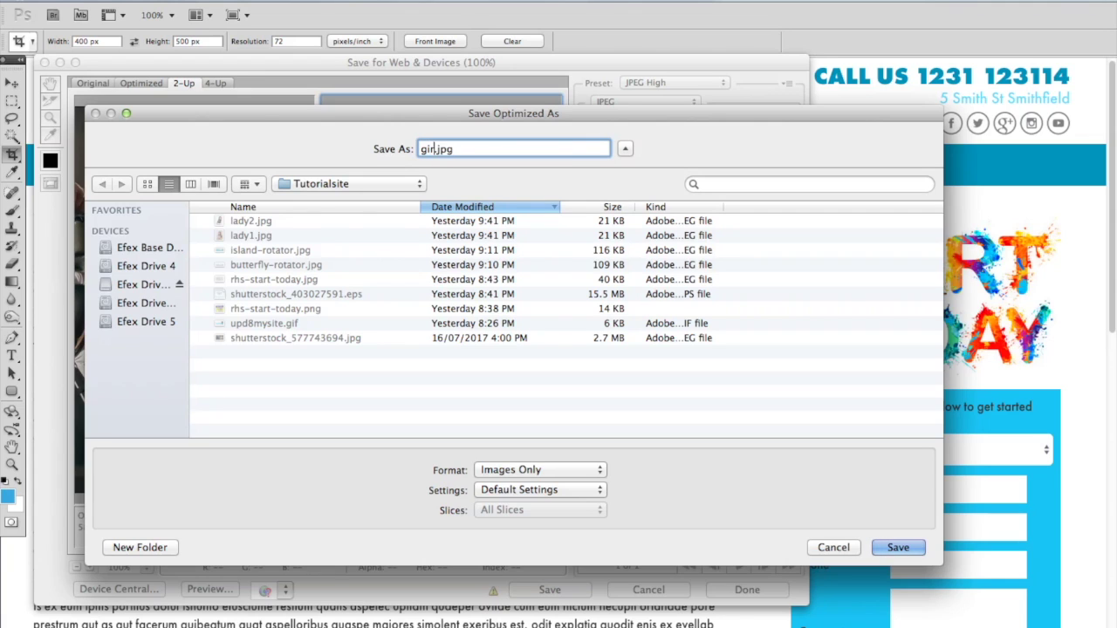
text(boxing)
key(Return)
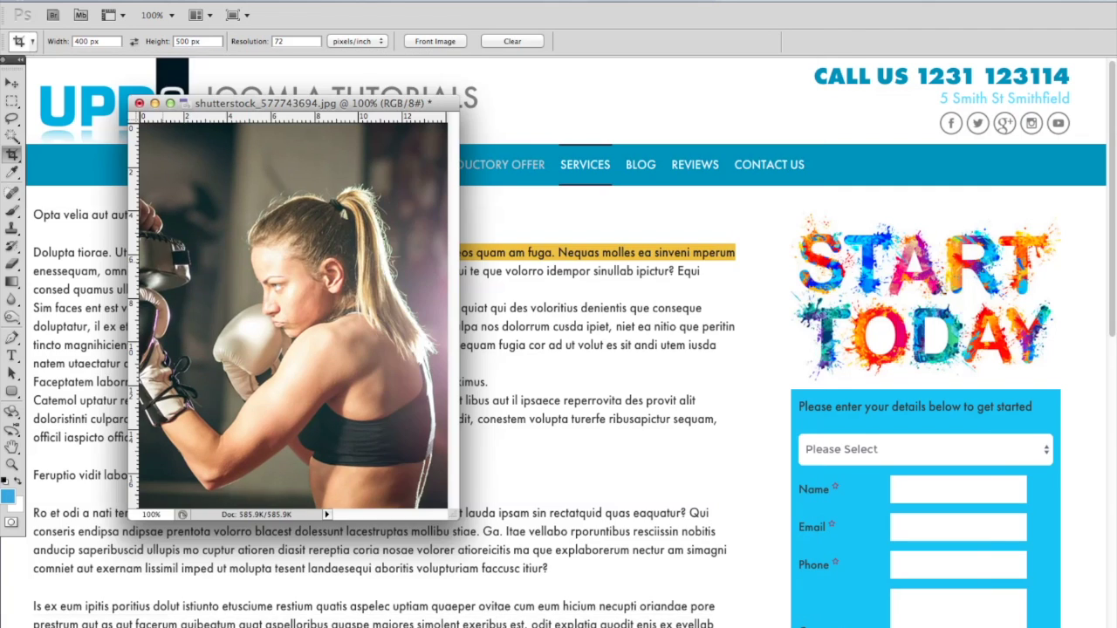
Close the shutterstock_577743694.jpg document and switch back to the Web Design page in the browser
key(super+w)
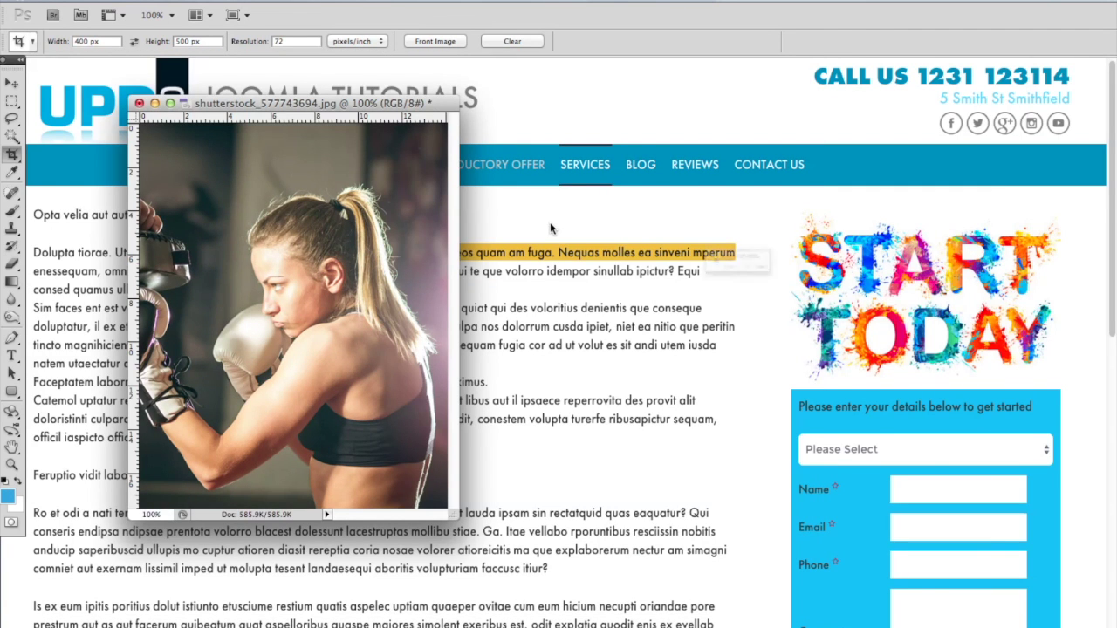
click(673, 295)
click(534, 316)
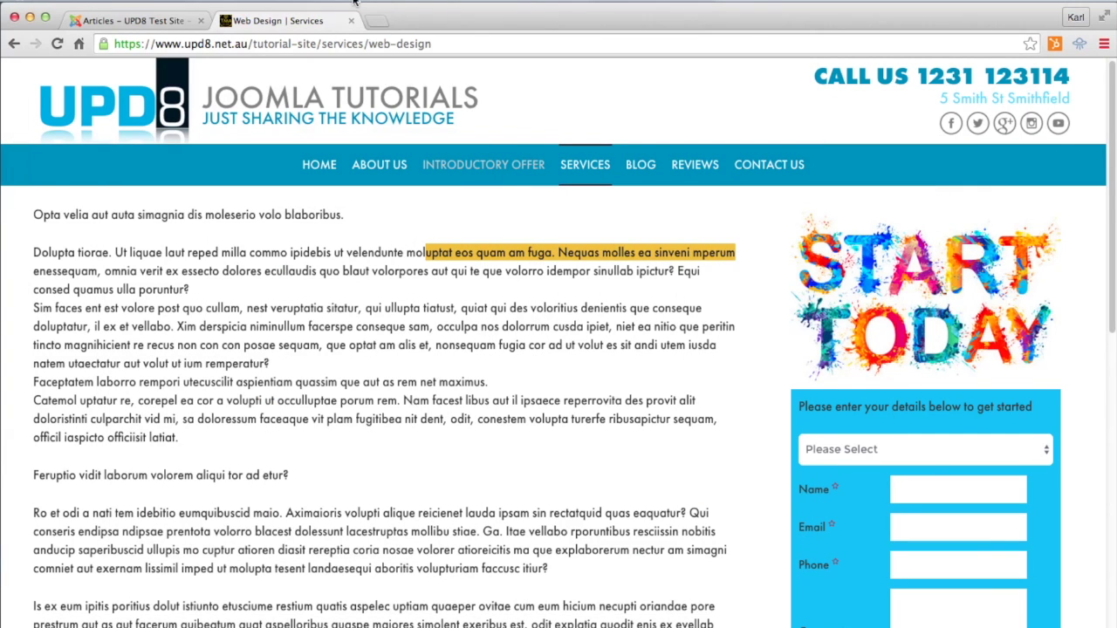
Open the Web Design article in the Services category for editing and start inserting an image at its beginning
click(137, 24)
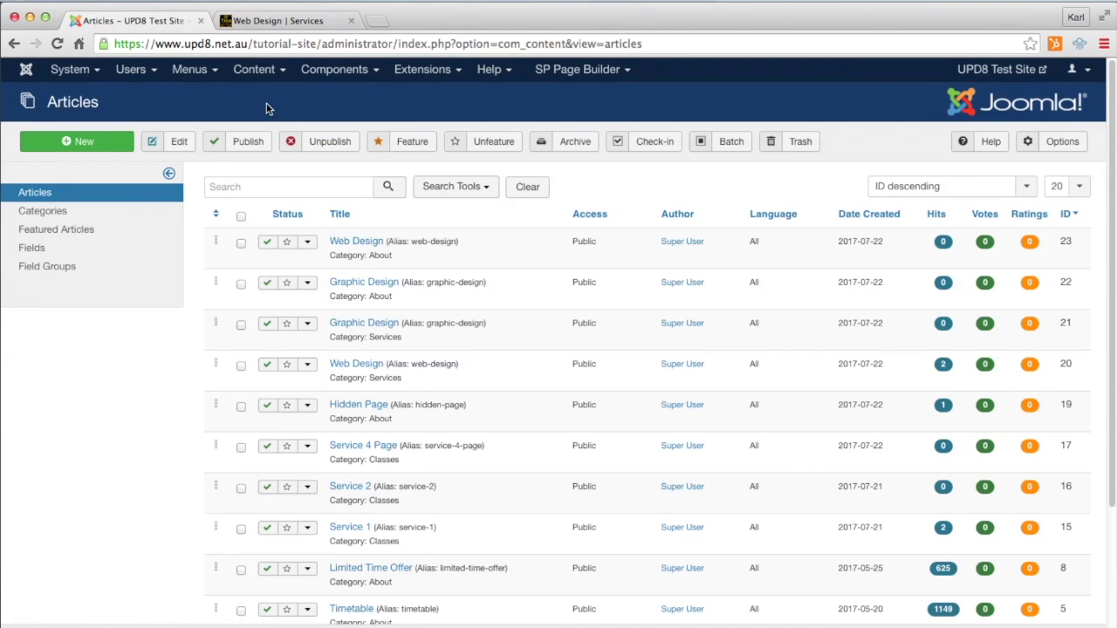
click(352, 366)
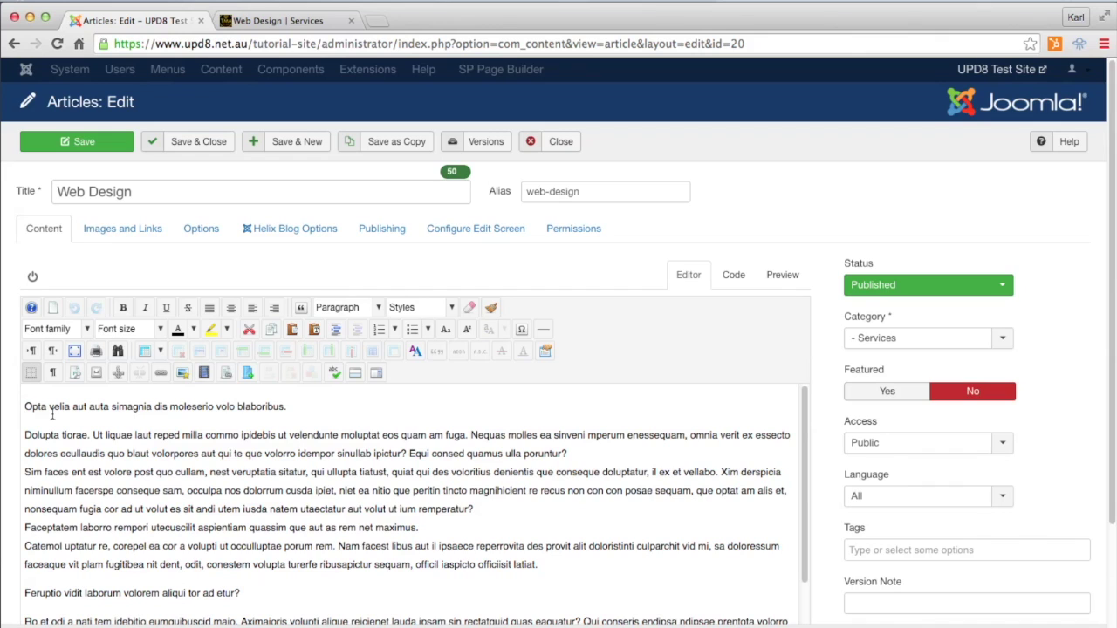
click(183, 374)
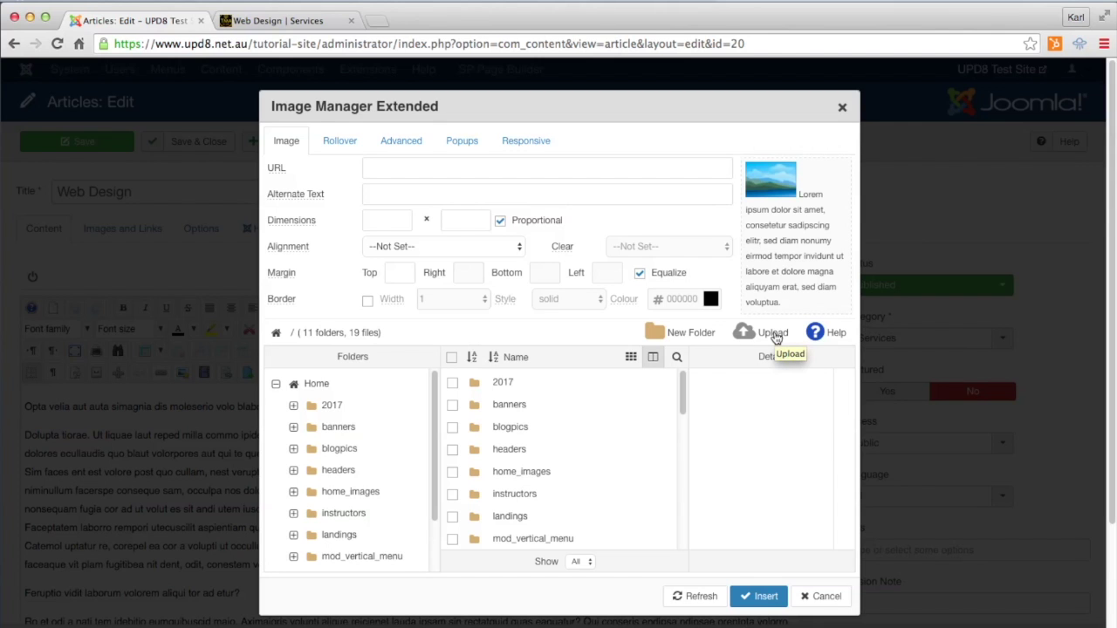
Upload girl-boxing.jpg from the Tutorialsite folder to the site's images folder under the name girl-boxing-new
click(775, 337)
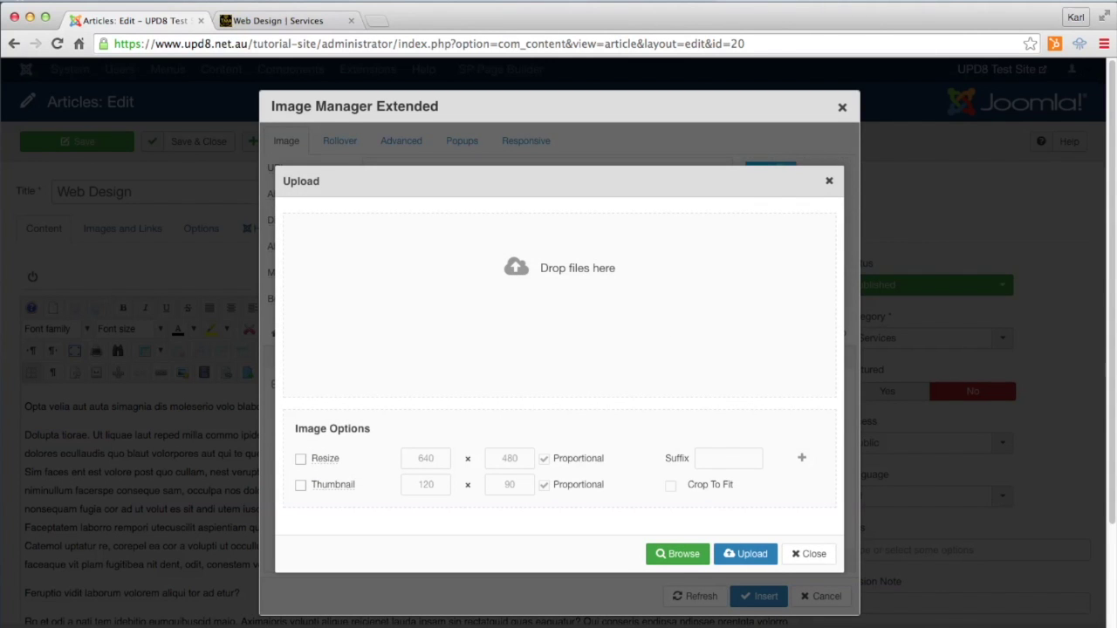
drag(1116, 5, 1070, 417)
mouse_move(973, 478)
mouse_down()
mouse_move(582, 292)
mouse_move(972, 477)
mouse_up()
click(758, 195)
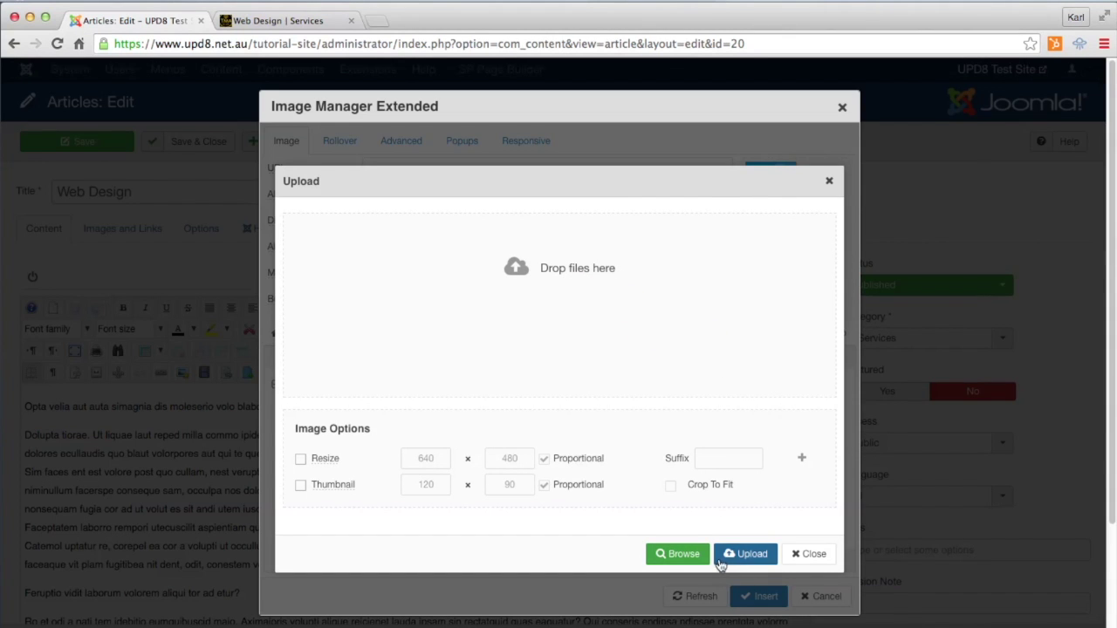
click(689, 553)
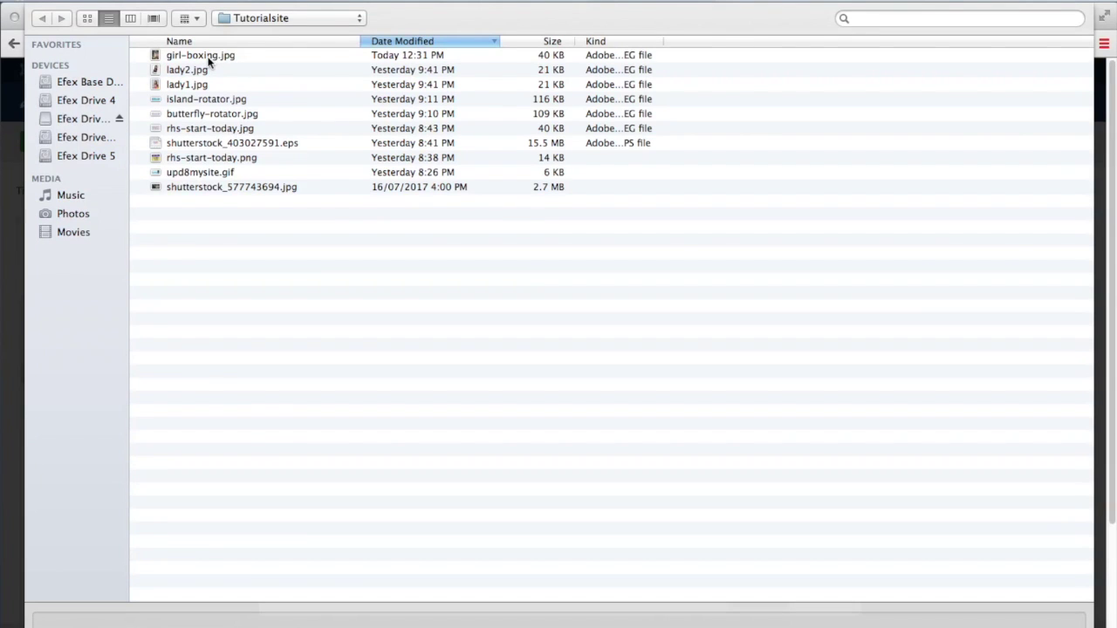
double_click(216, 58)
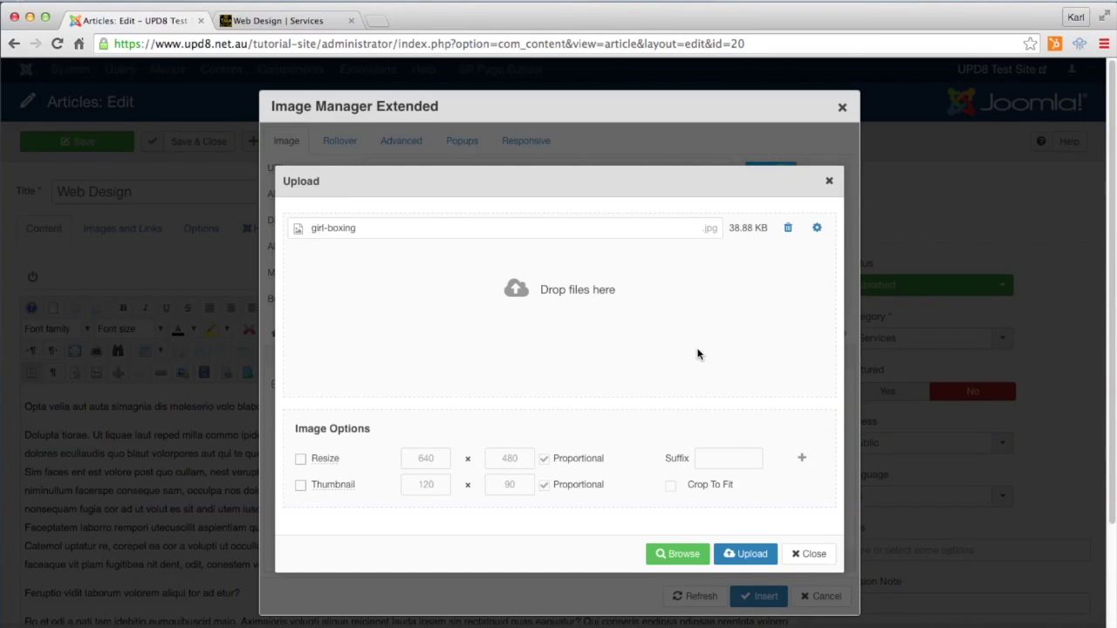
click(361, 227)
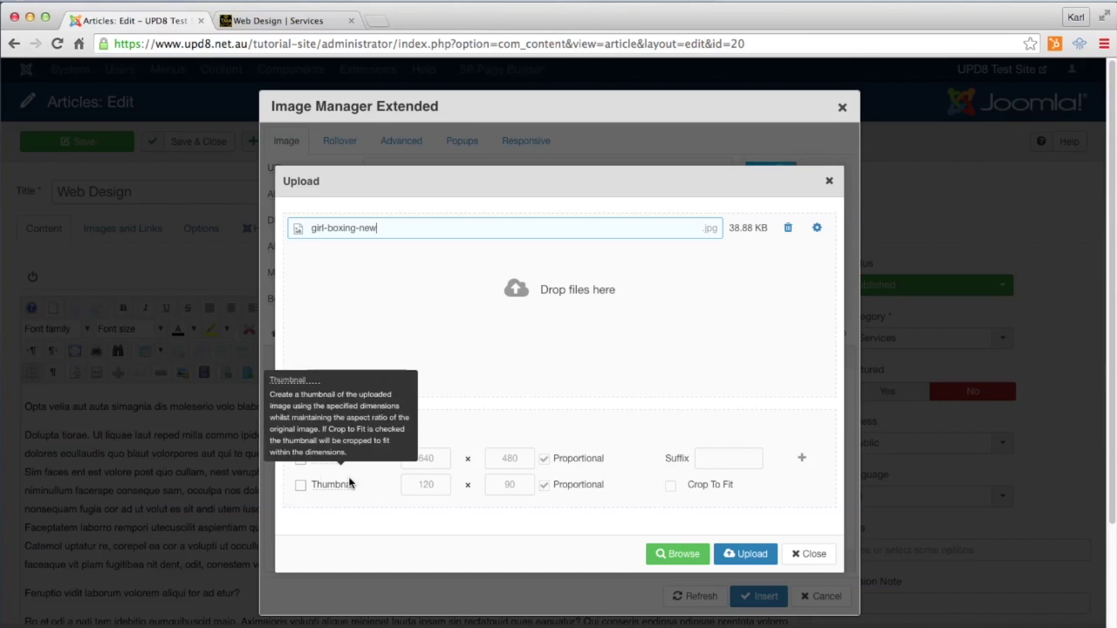
click(748, 555)
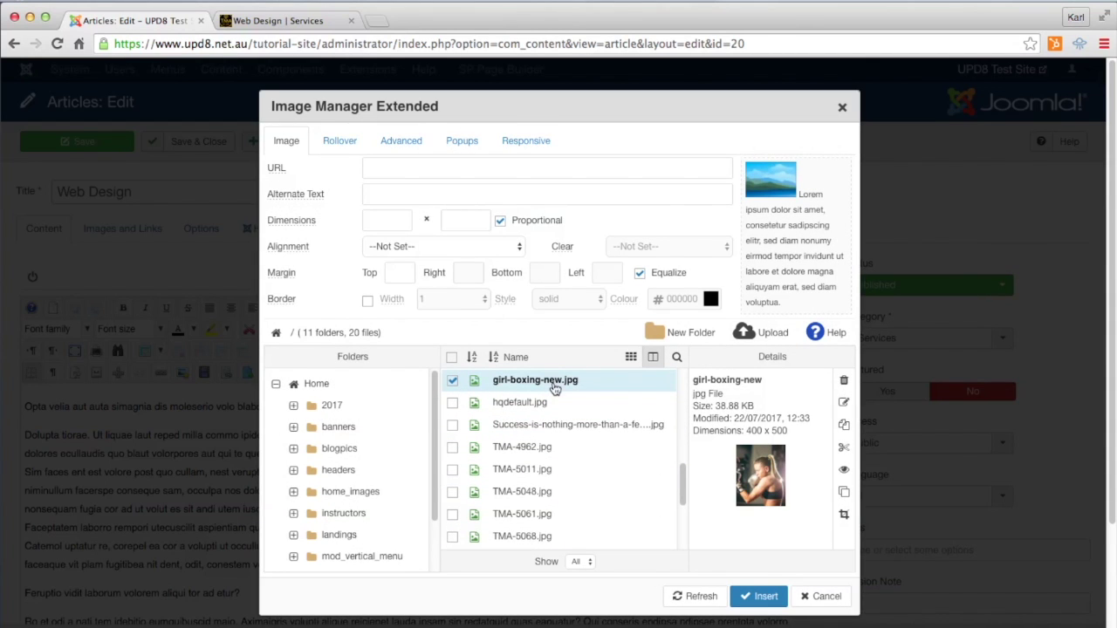
Choose girl-boxing-new.jpg as the image to insert and set its alignment to Right
click(543, 386)
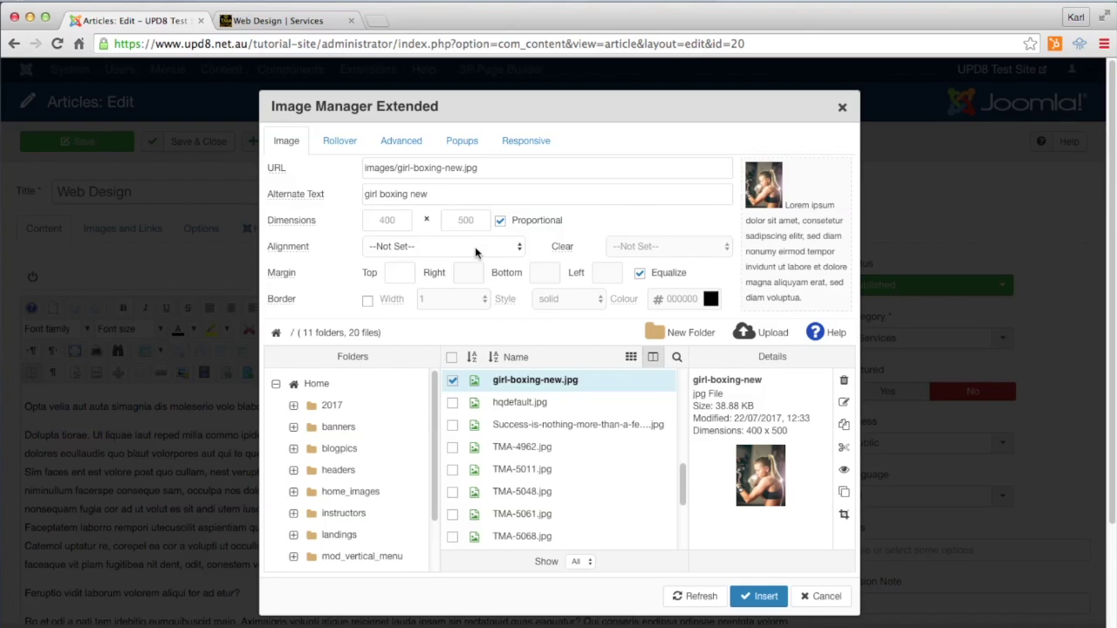
click(441, 248)
click(443, 300)
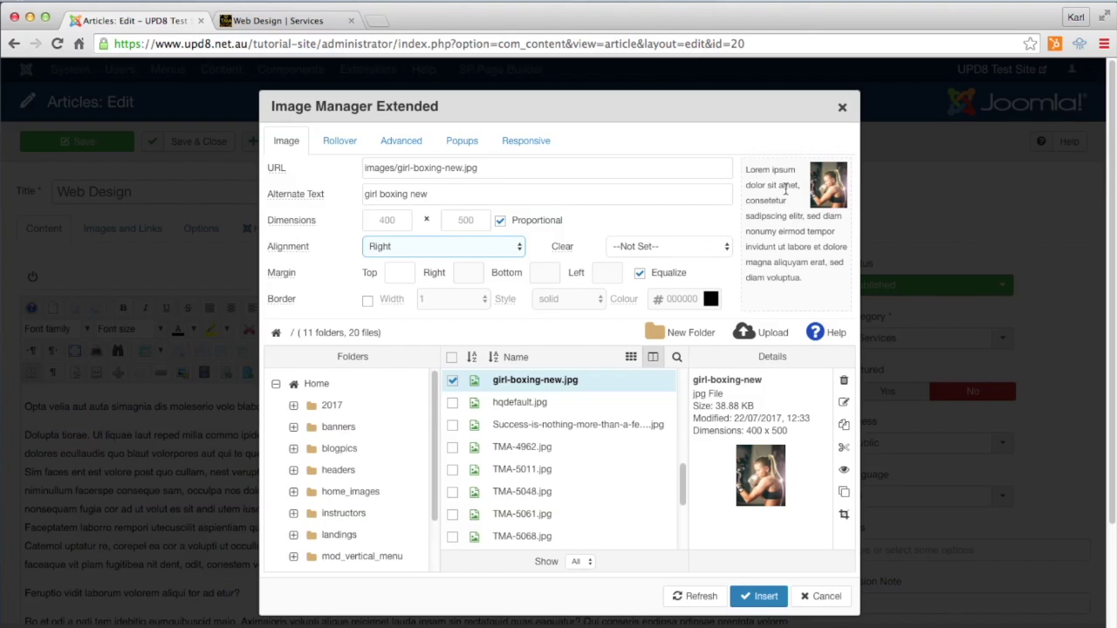
Turn off equalized margins, set the image's bottom and left margins to 10, and enable its border
click(641, 274)
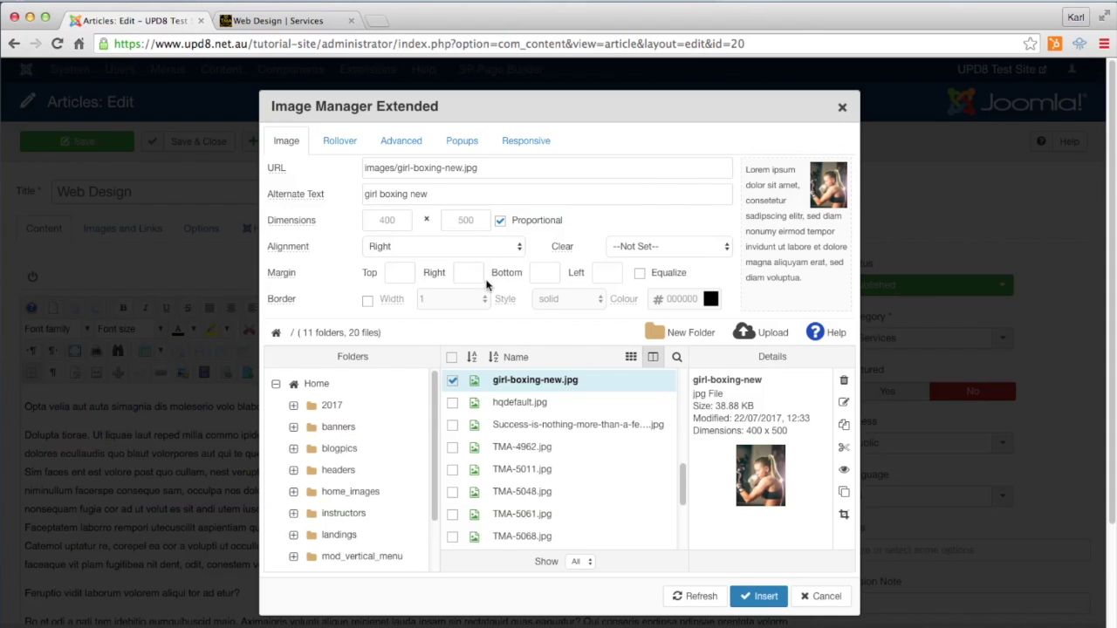
click(607, 272)
text(10)
click(537, 273)
text(10)
click(367, 300)
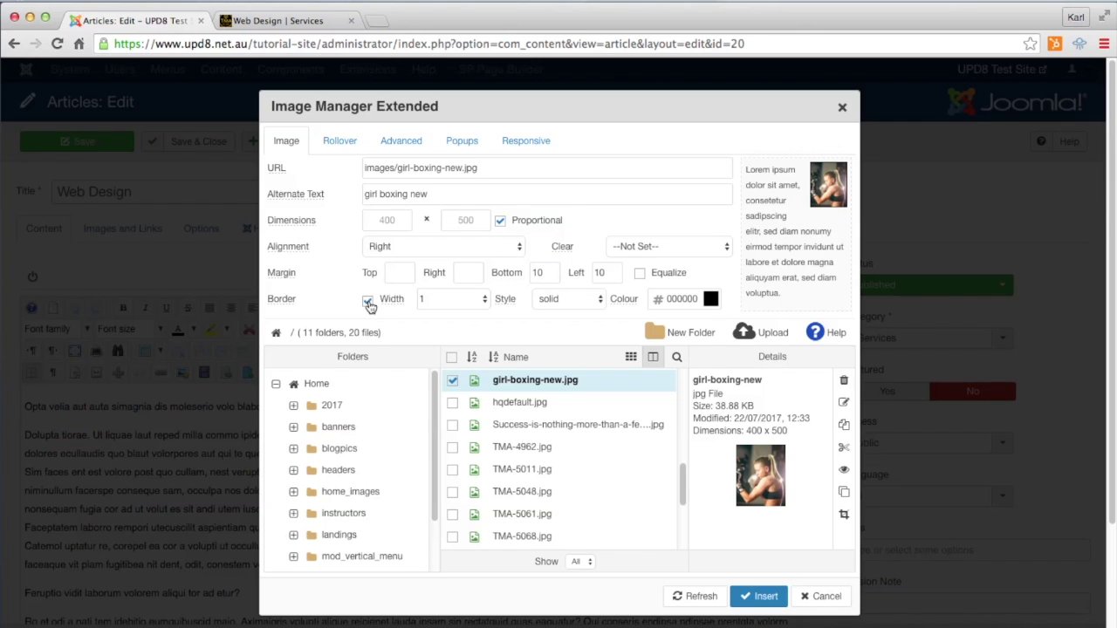
click(710, 299)
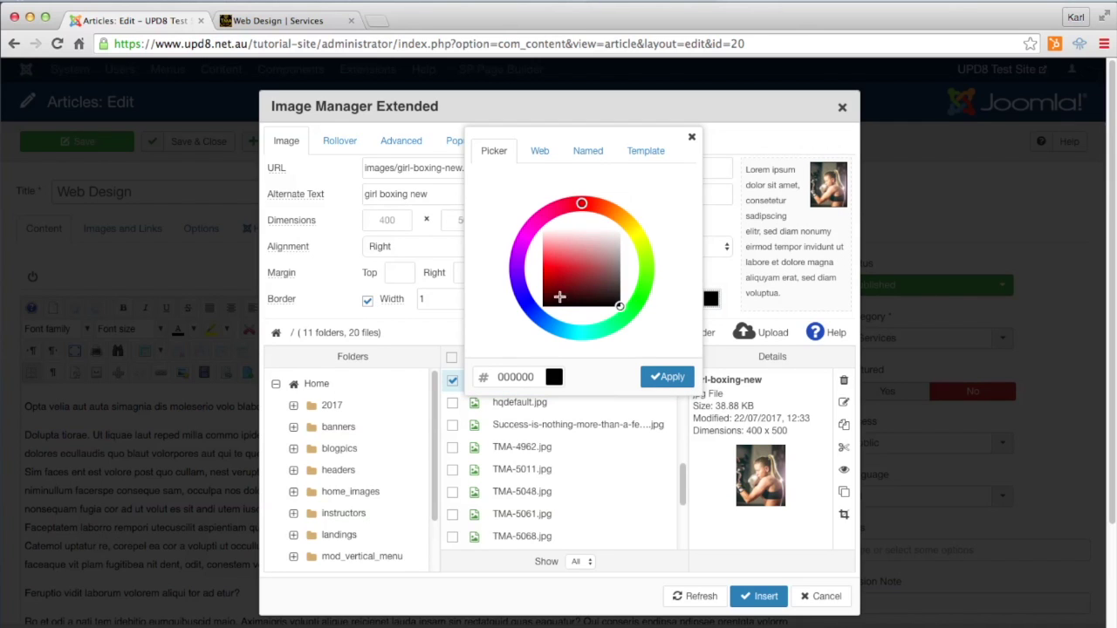
double_click(521, 377)
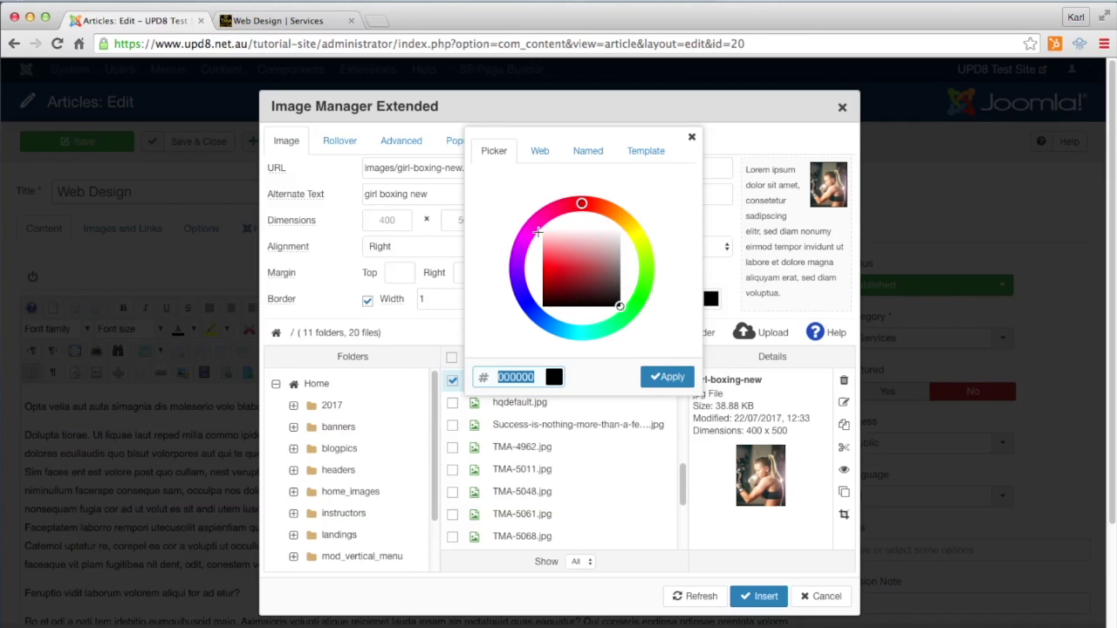
click(549, 154)
click(597, 147)
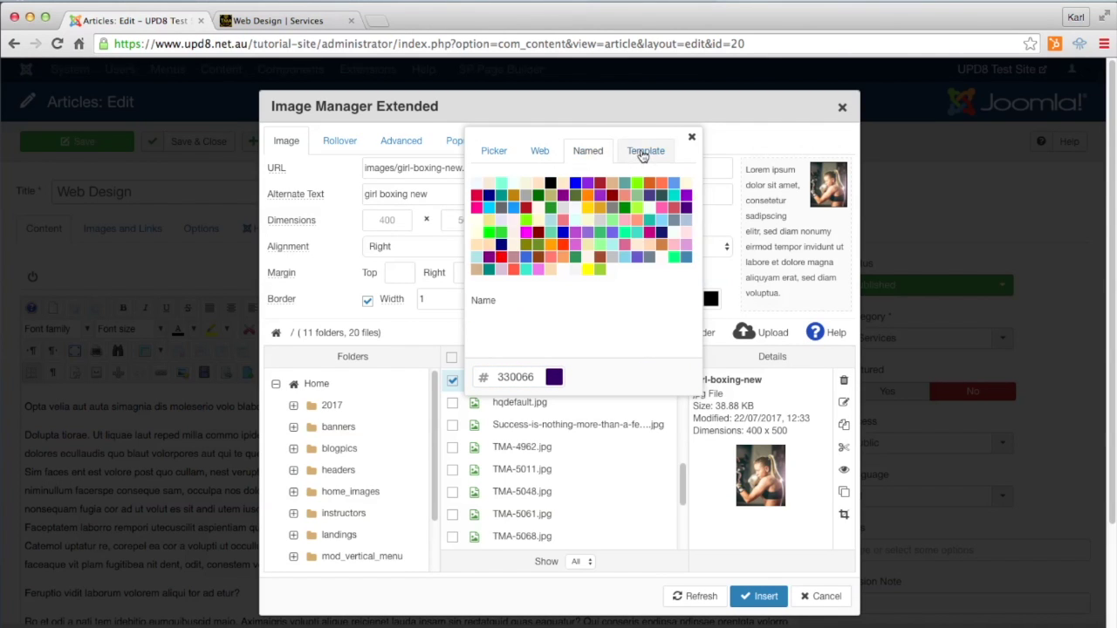
click(645, 151)
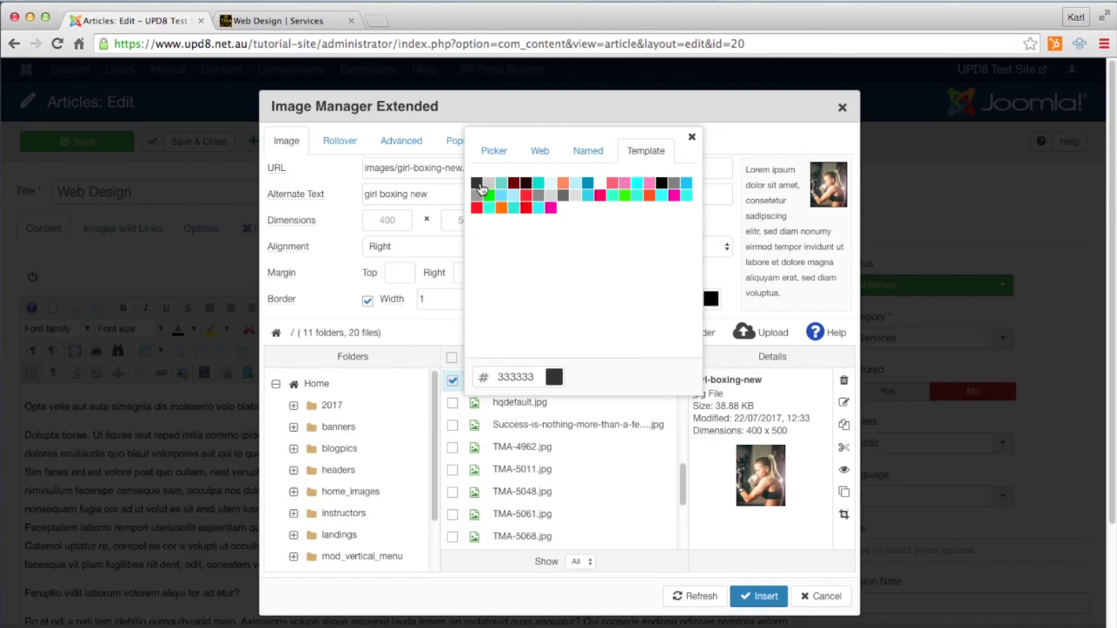
click(592, 151)
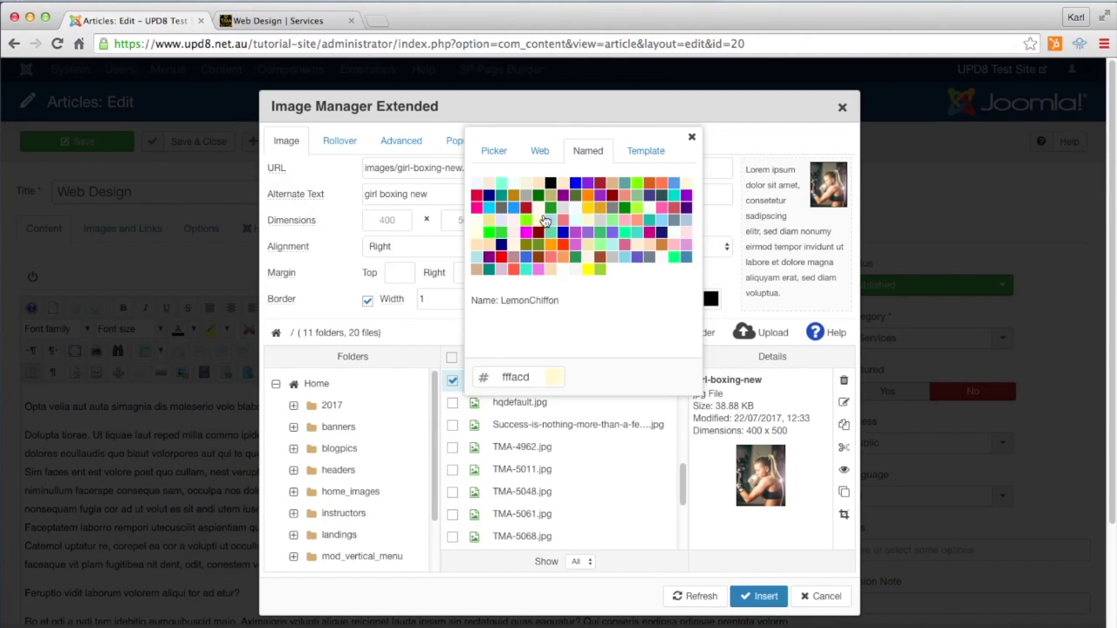
click(542, 153)
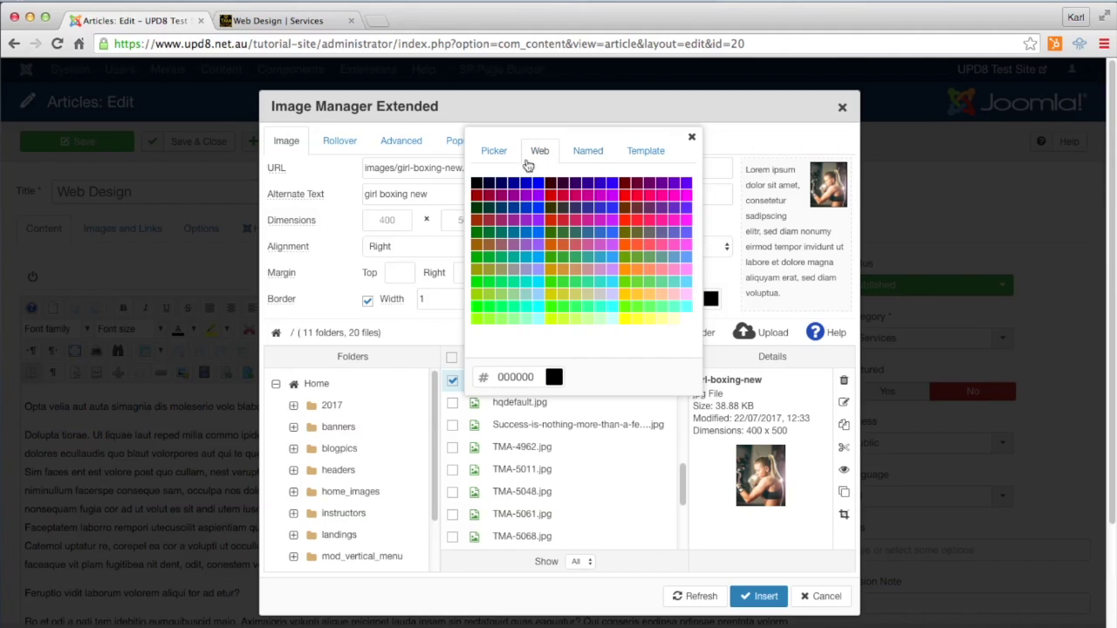
click(513, 377)
text(c)
key(Tab)
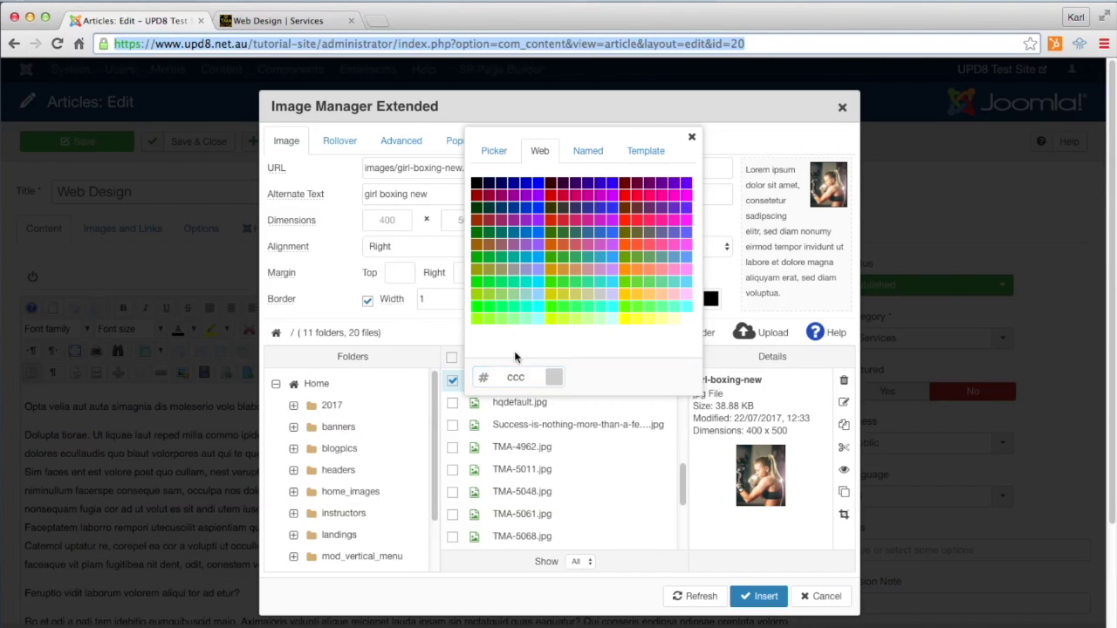
click(691, 137)
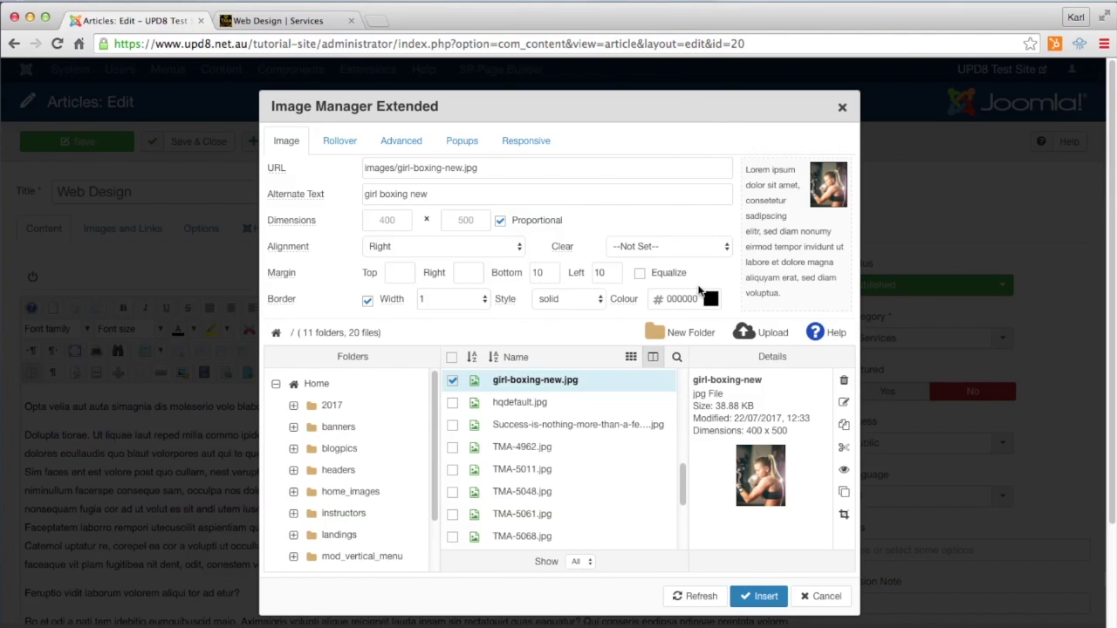
Set the image border's colour to #ccc and its width to 4
double_click(684, 298)
text(ccc)
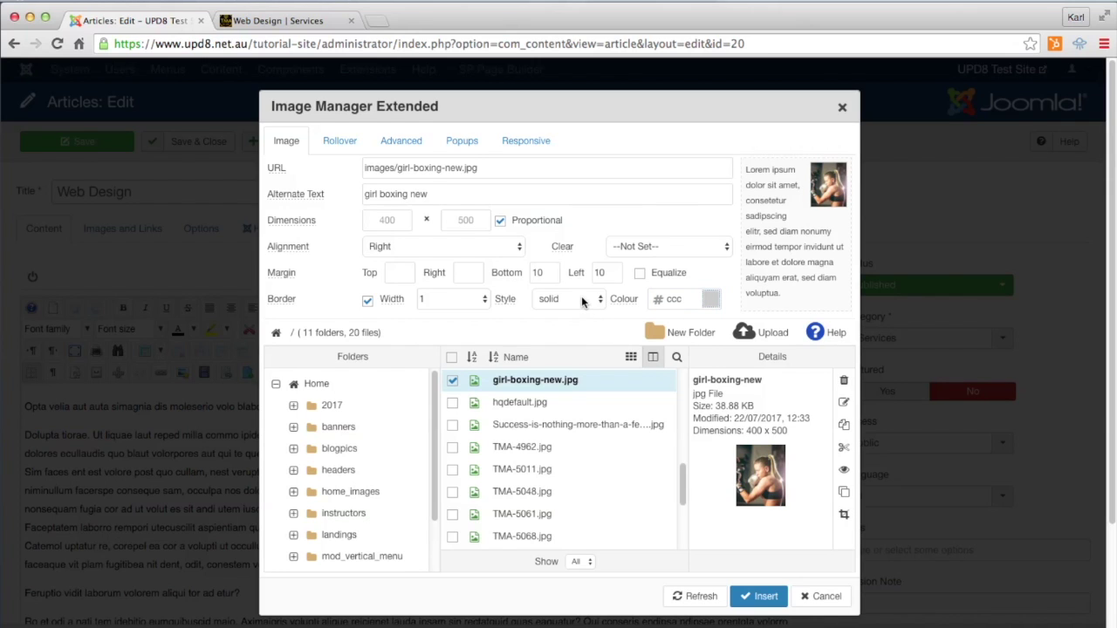
click(436, 300)
click(482, 305)
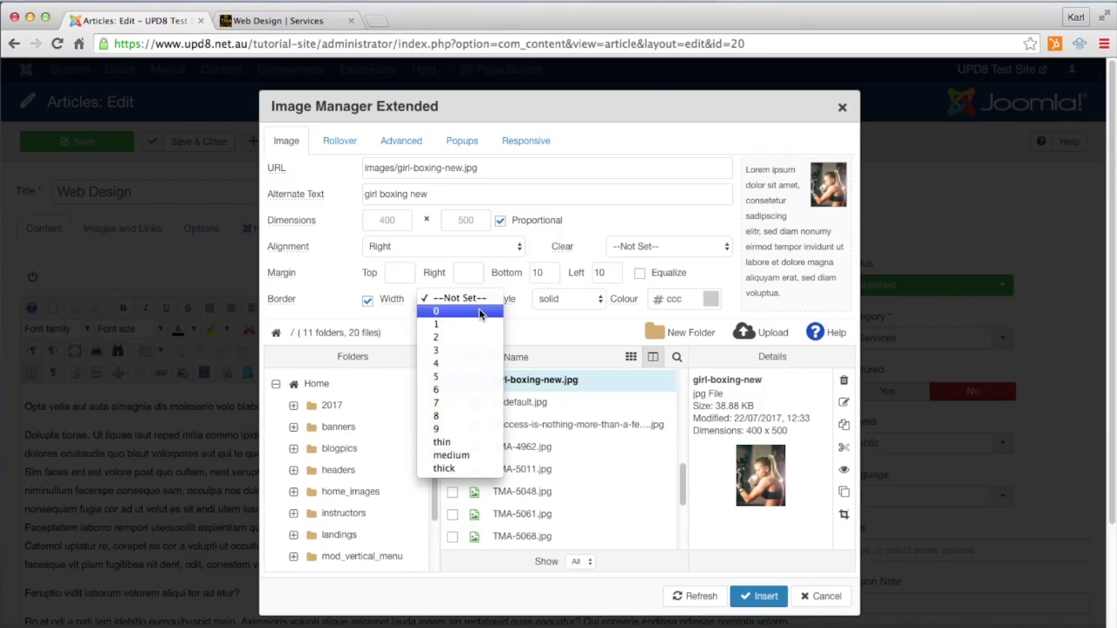
click(471, 362)
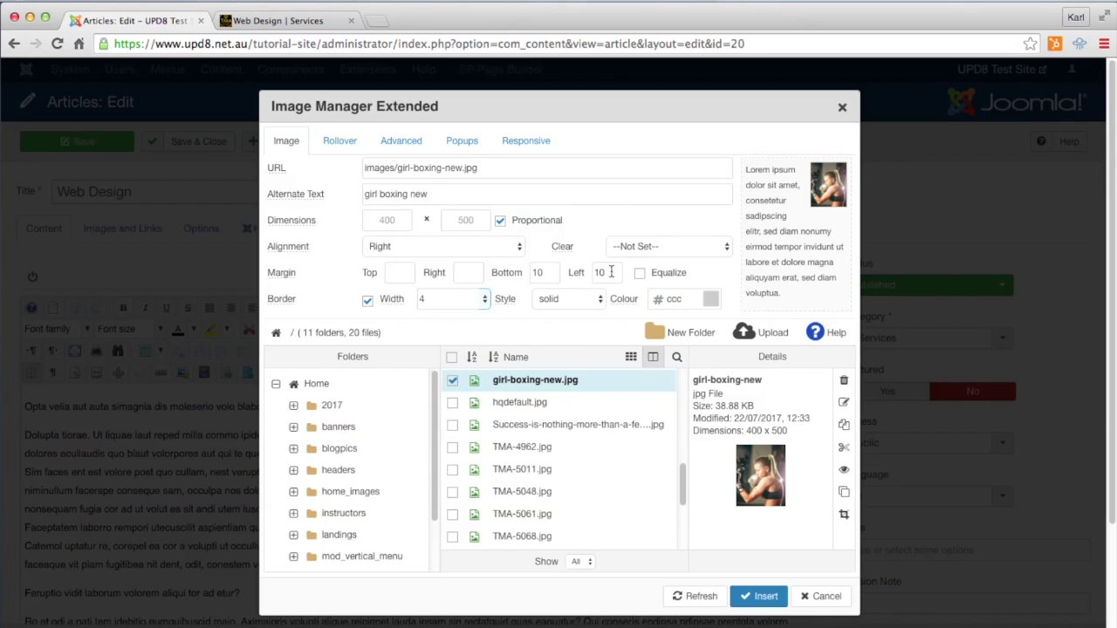
Insert the image into the article and check how the text wraps around it
click(758, 596)
click(455, 471)
scroll(456, 471, down, 5)
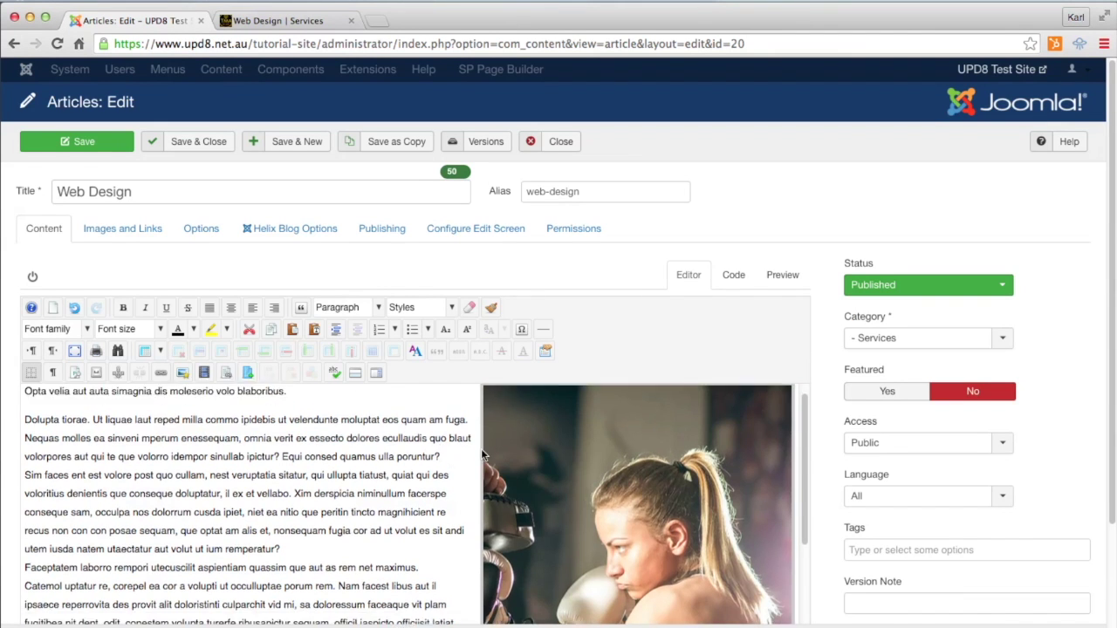
scroll(473, 458, up, 5)
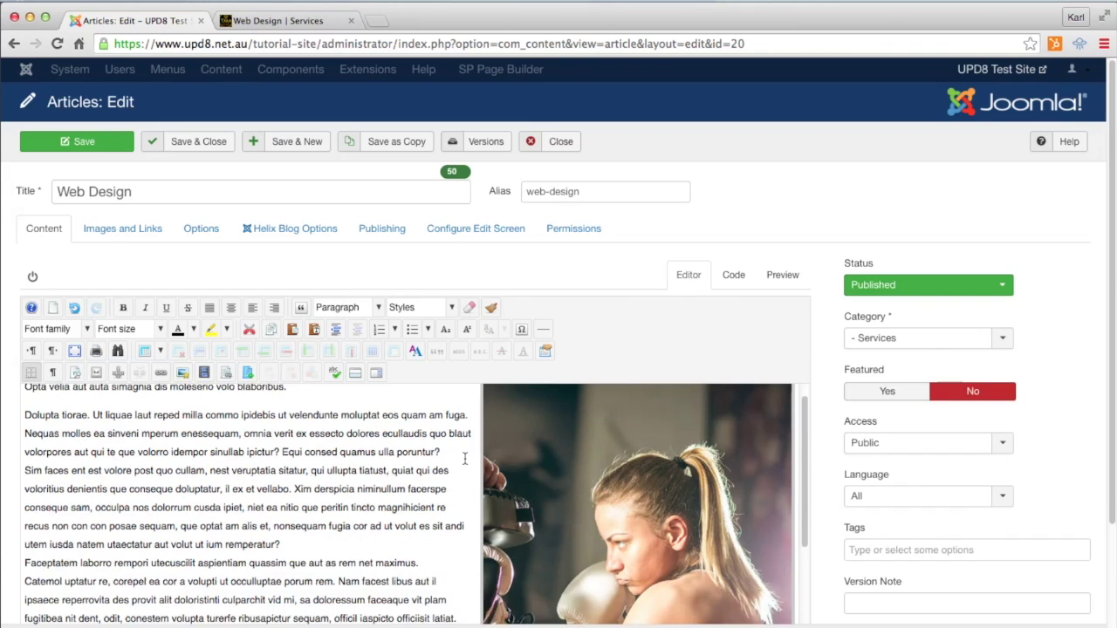
scroll(479, 434, down, 6)
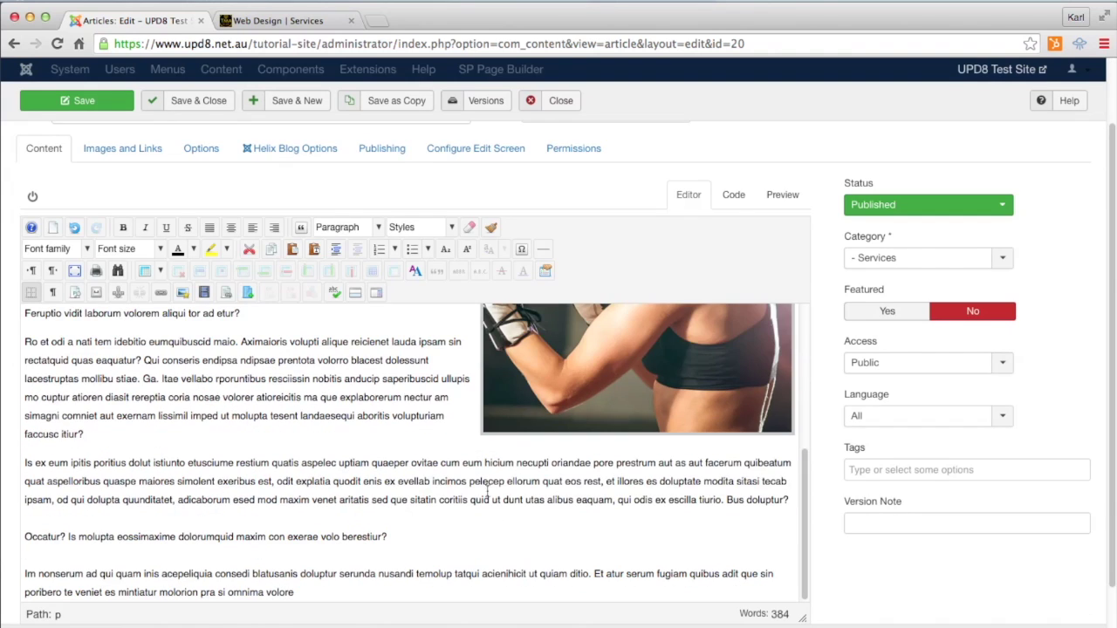
scroll(522, 465, up, 4)
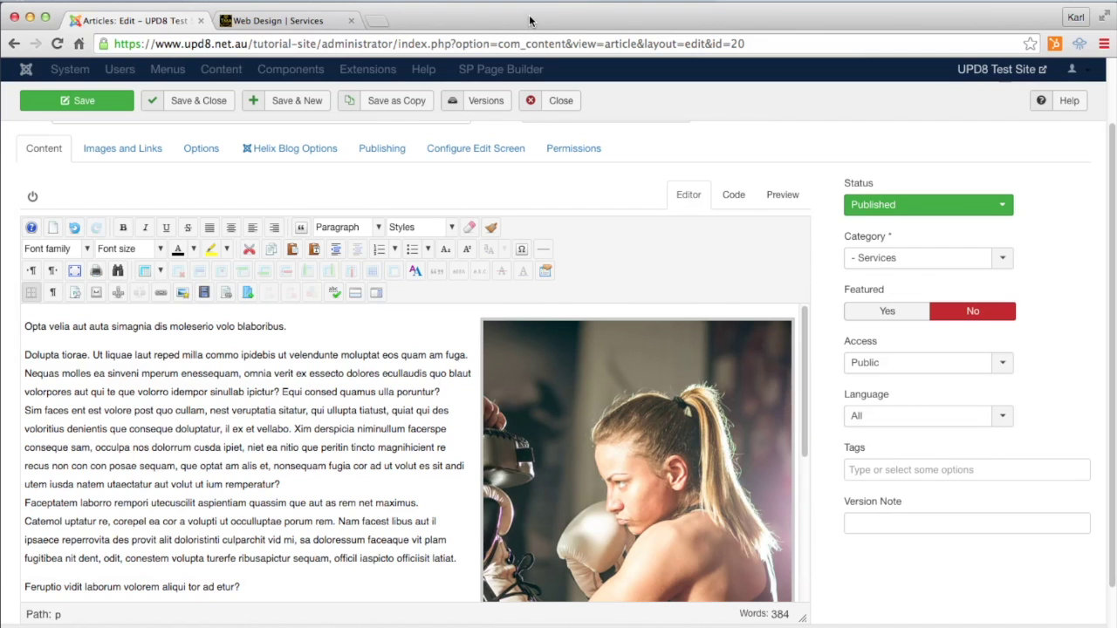
Switch to the BeFunky photo editor and upload shutterstock_577743694.jpg from the computer's Tutorialsite folder
drag(531, 17, 494, 15)
click(522, 40)
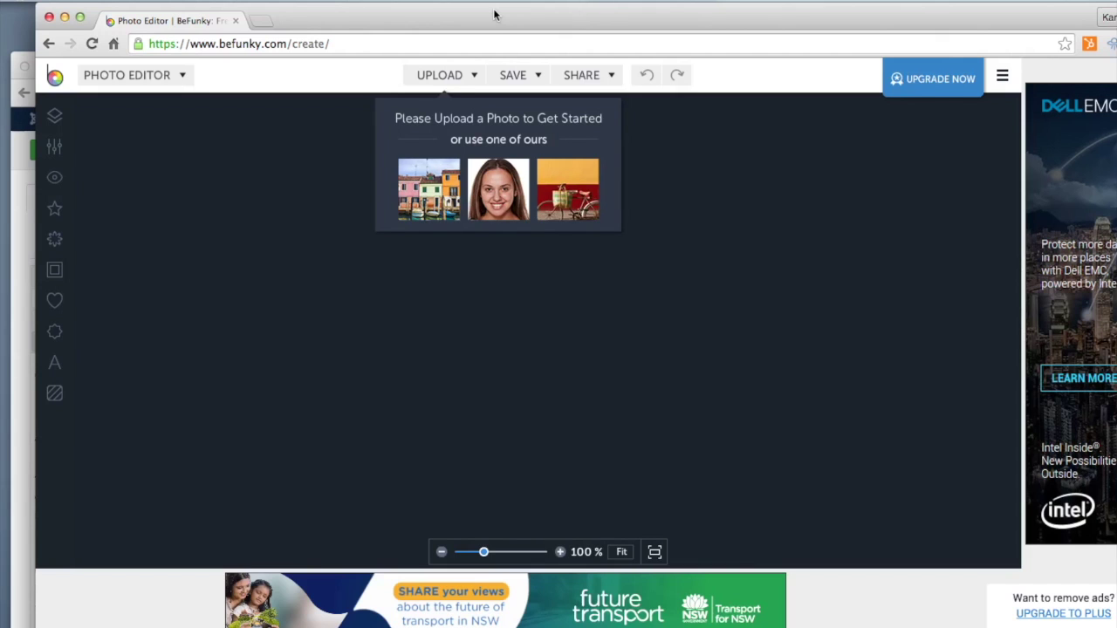
click(451, 77)
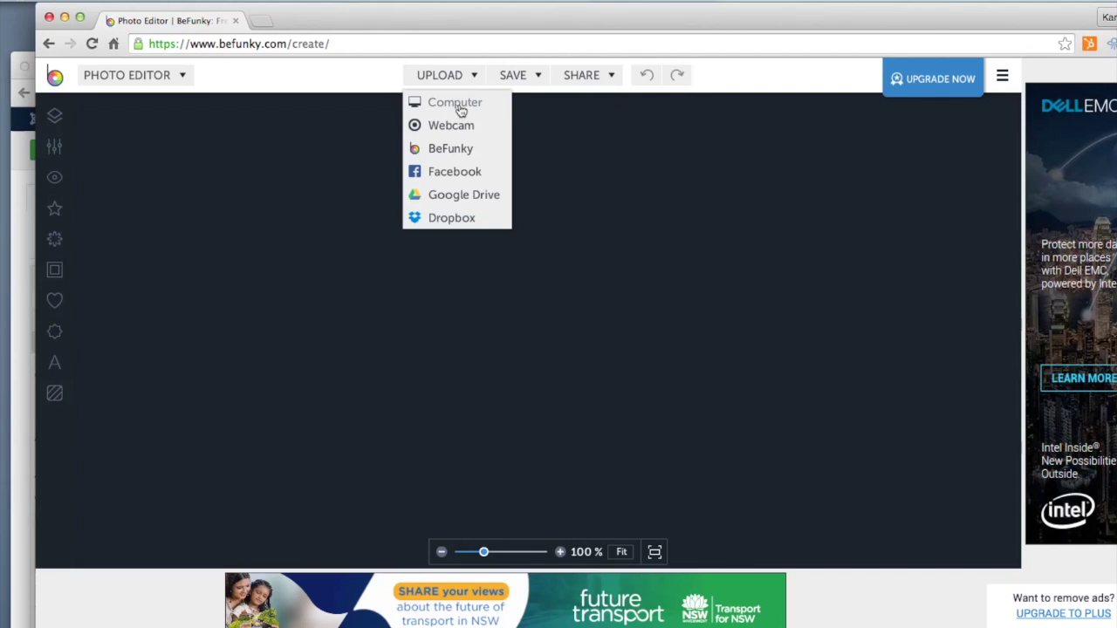
click(459, 107)
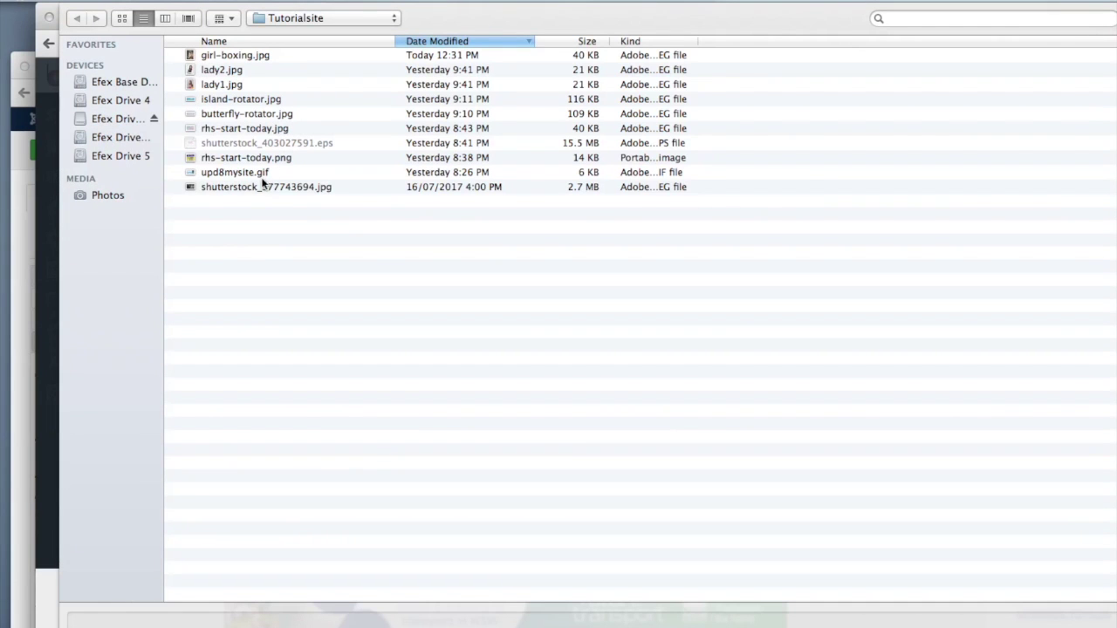
double_click(258, 188)
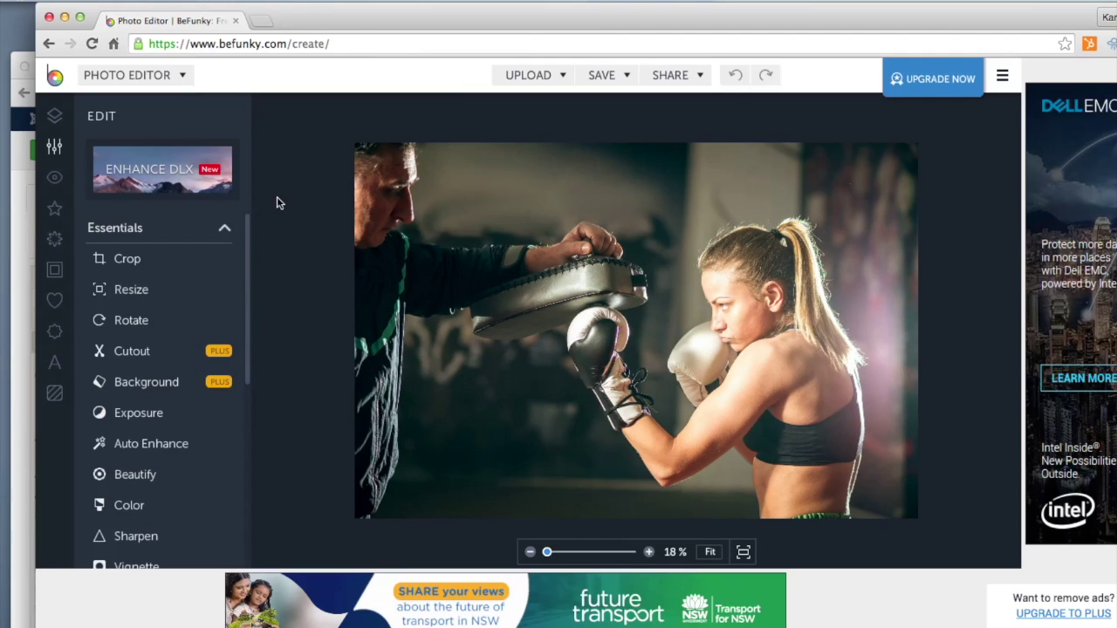
Crop the photo freeform to about 3212 × 1894 px around the boxing woman and the punch pad
click(124, 261)
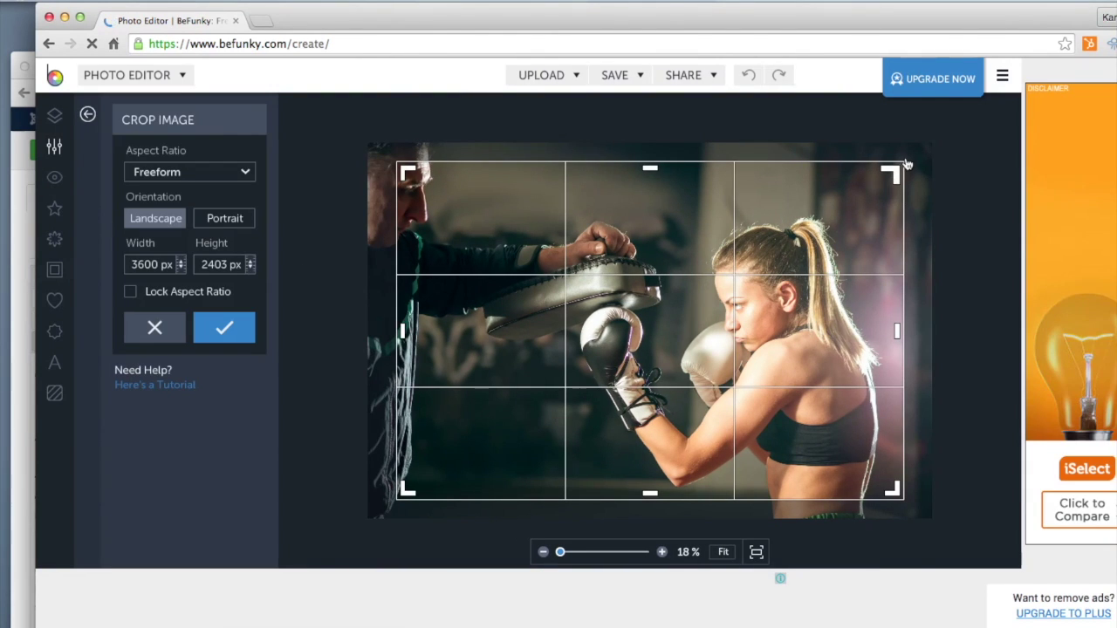
drag(904, 165, 843, 240)
drag(750, 295, 816, 260)
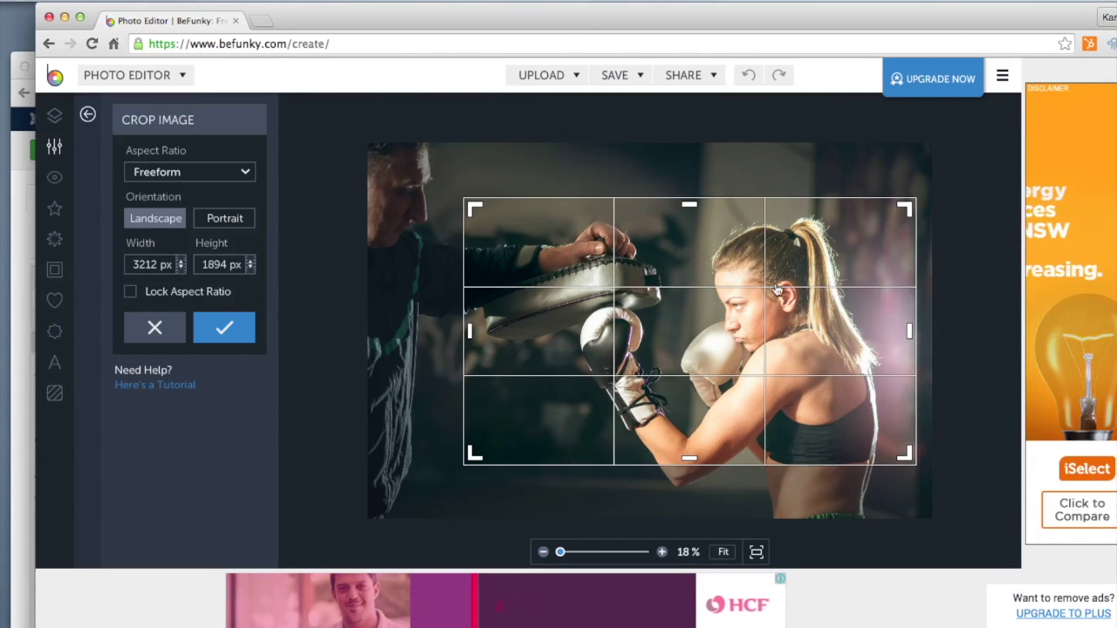
click(229, 328)
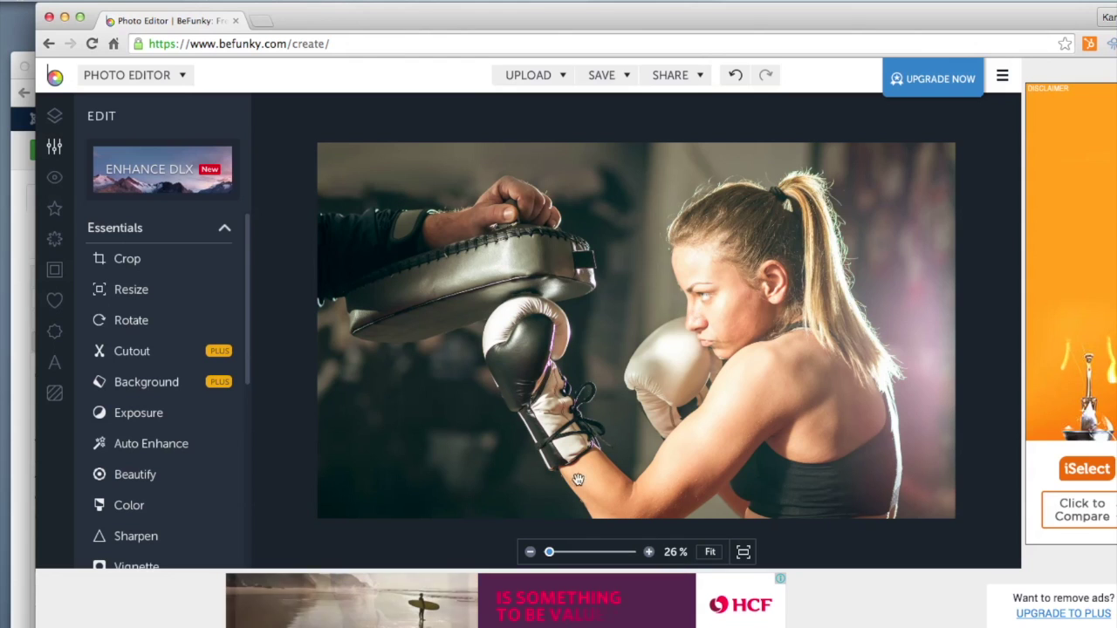
Resize the cropped photo to a width of 400 px with the aspect ratio locked
click(136, 290)
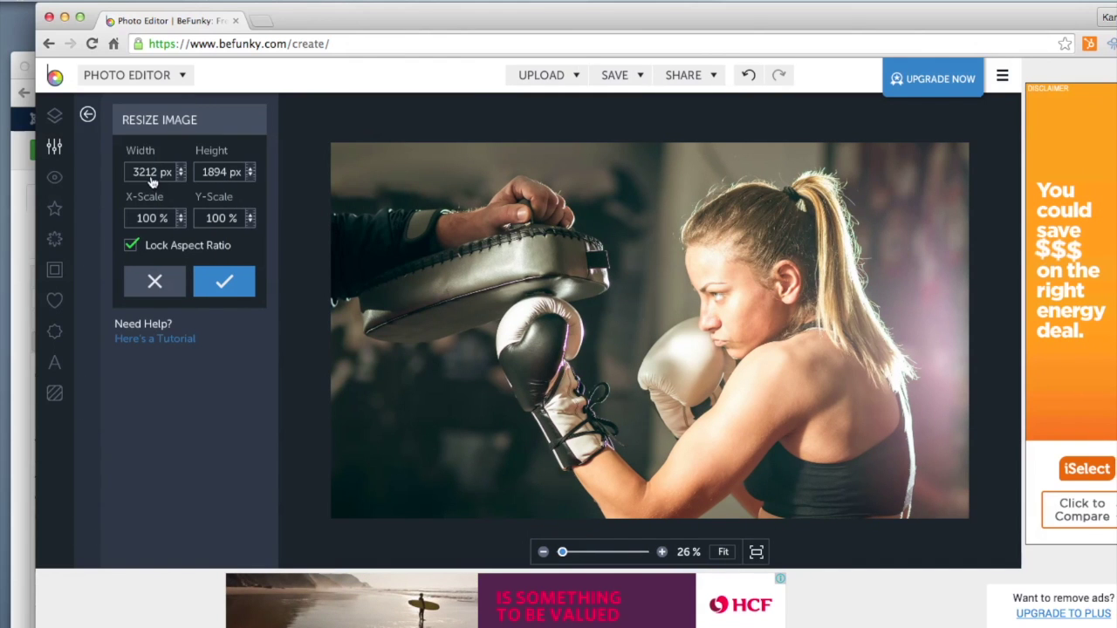
double_click(150, 174)
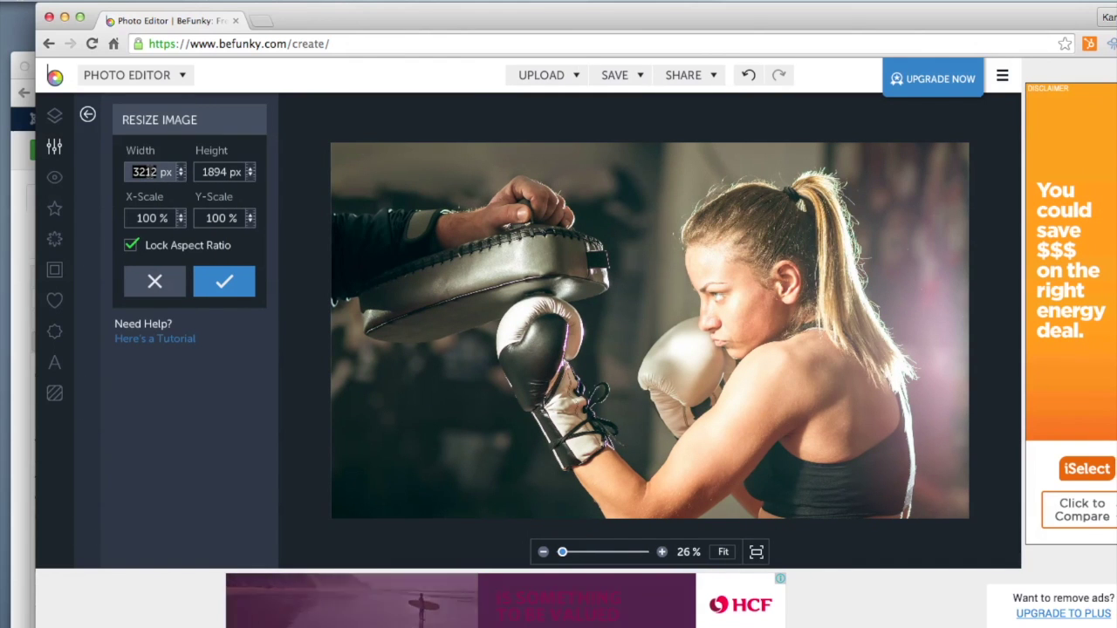
click(131, 247)
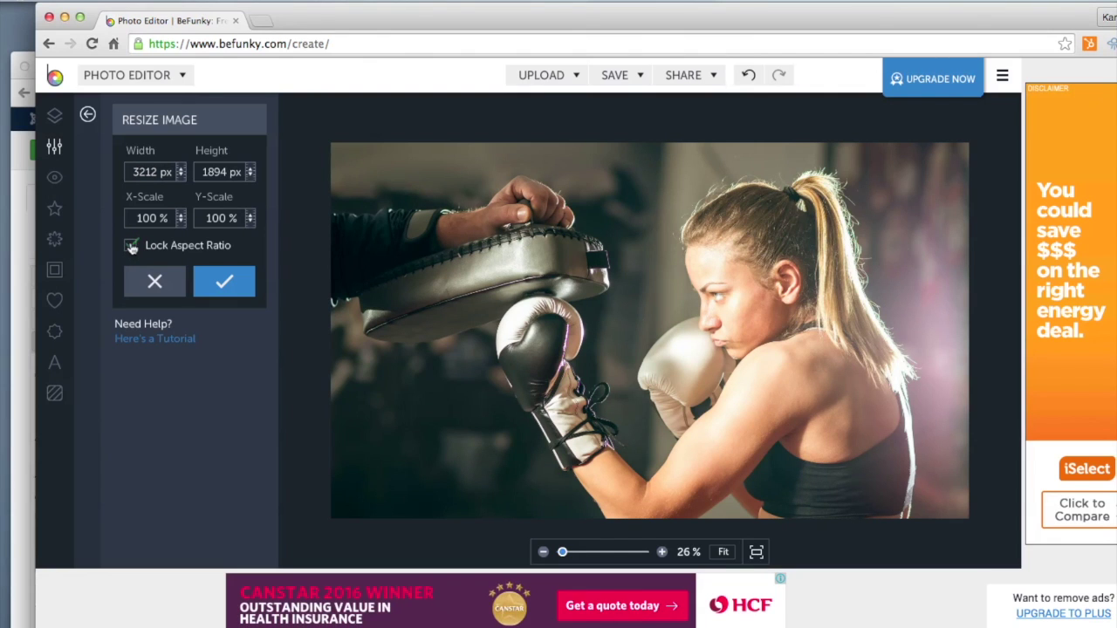
double_click(150, 171)
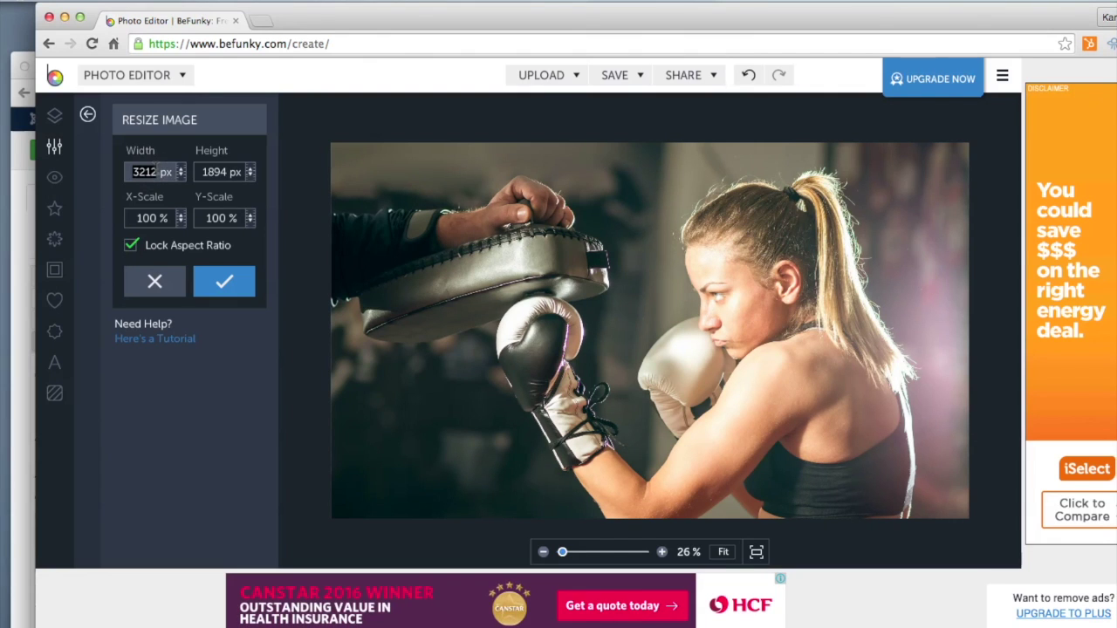
text(400)
key(Tab)
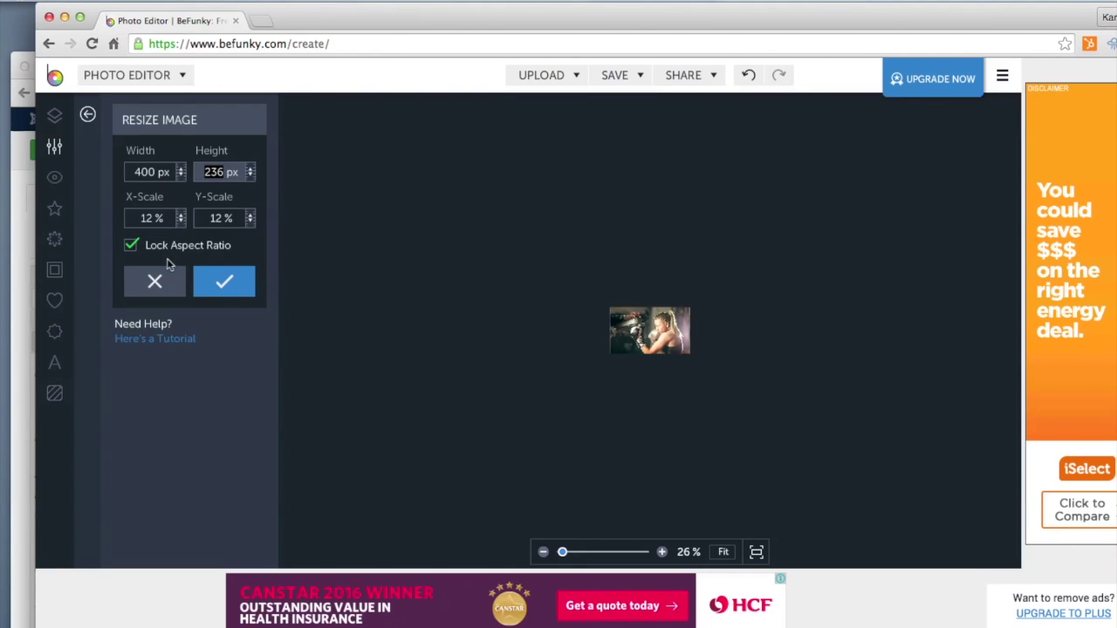
click(225, 282)
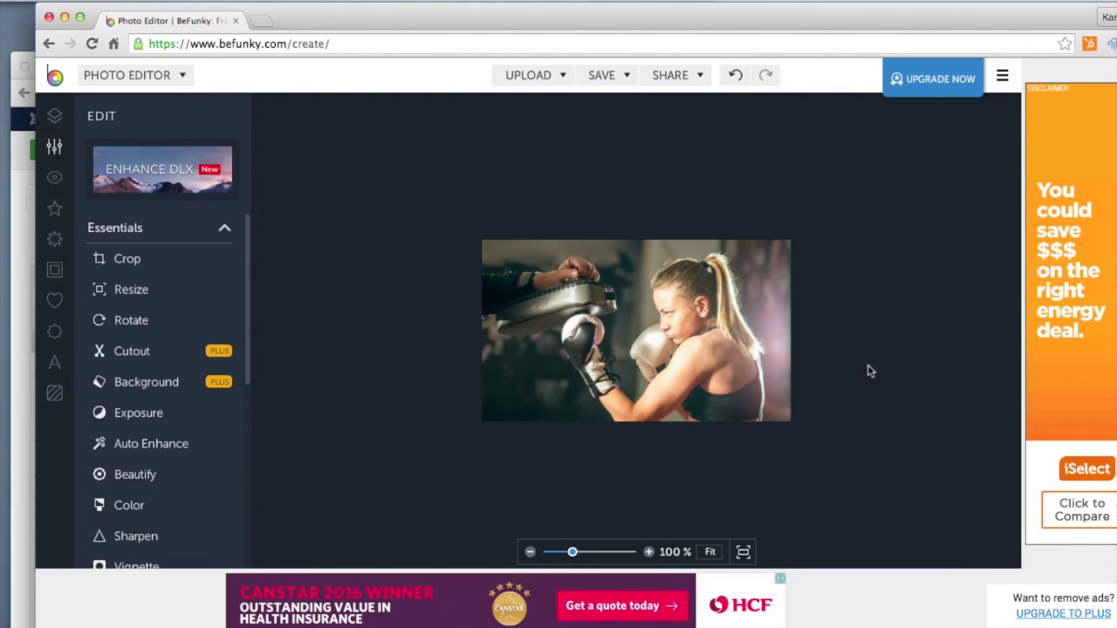
Save the photo to the computer's Tutorialsite folder as girl-online in JPG format at quality 60
click(627, 75)
click(626, 103)
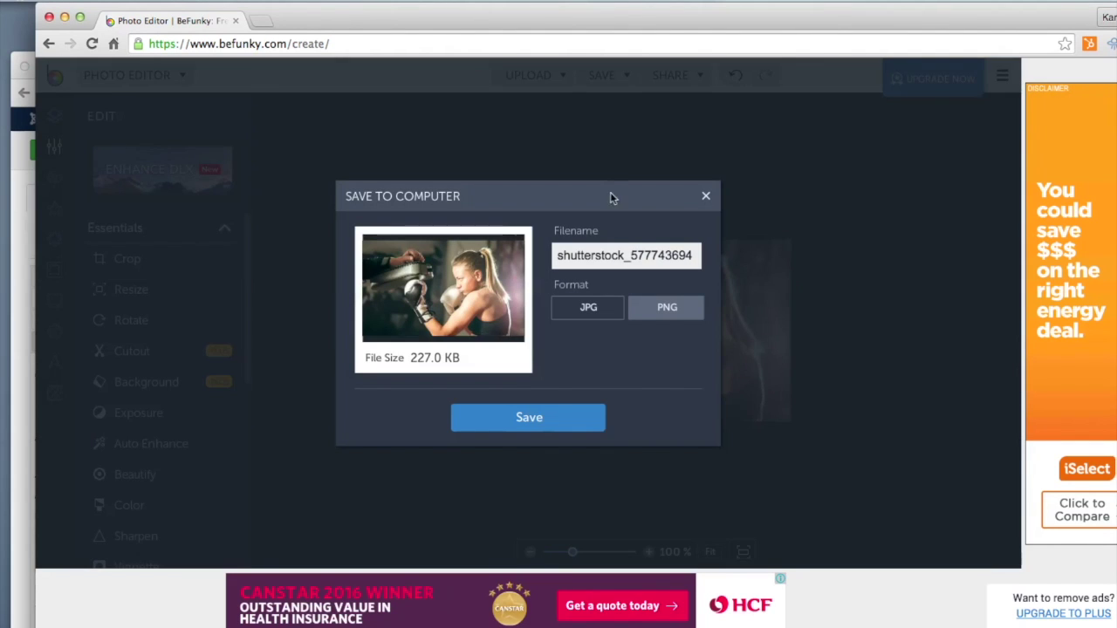
double_click(593, 255)
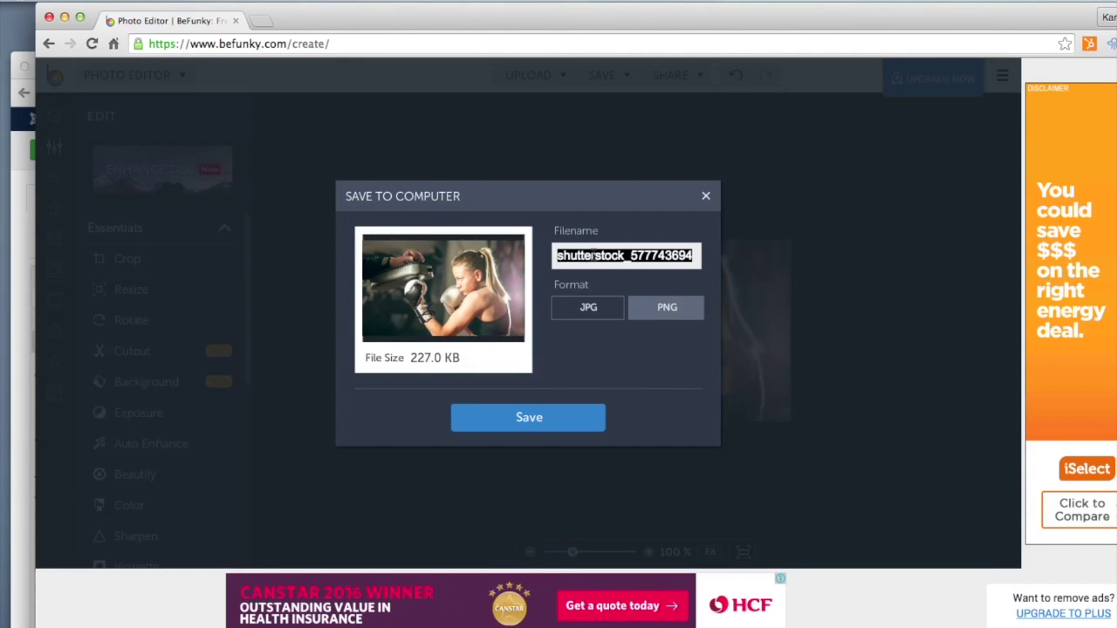
text(girl-online)
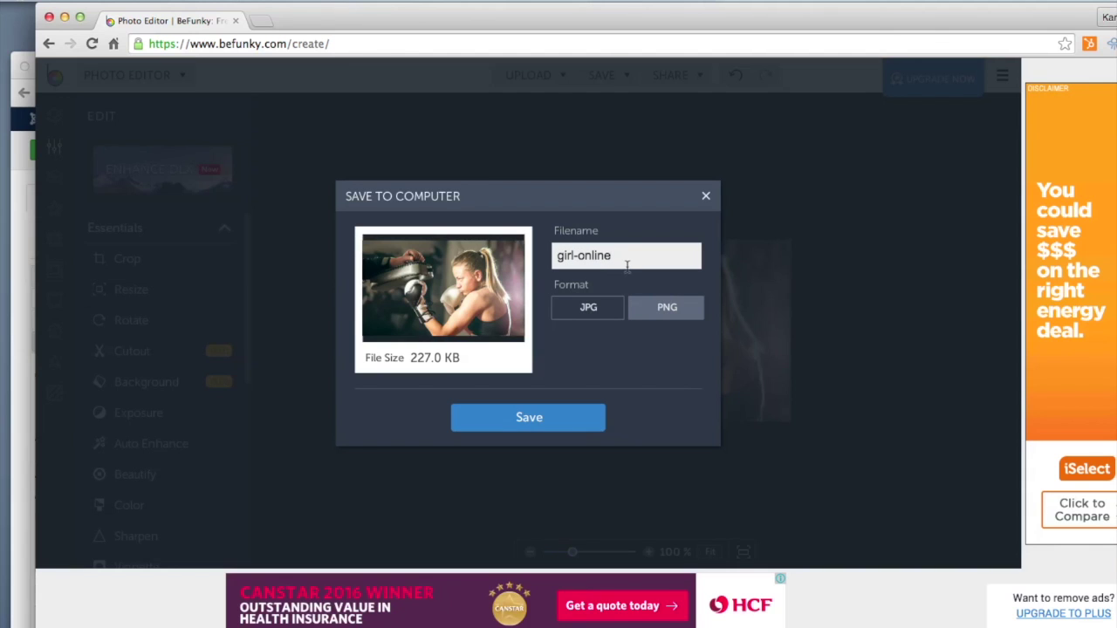
click(611, 309)
drag(653, 354, 618, 356)
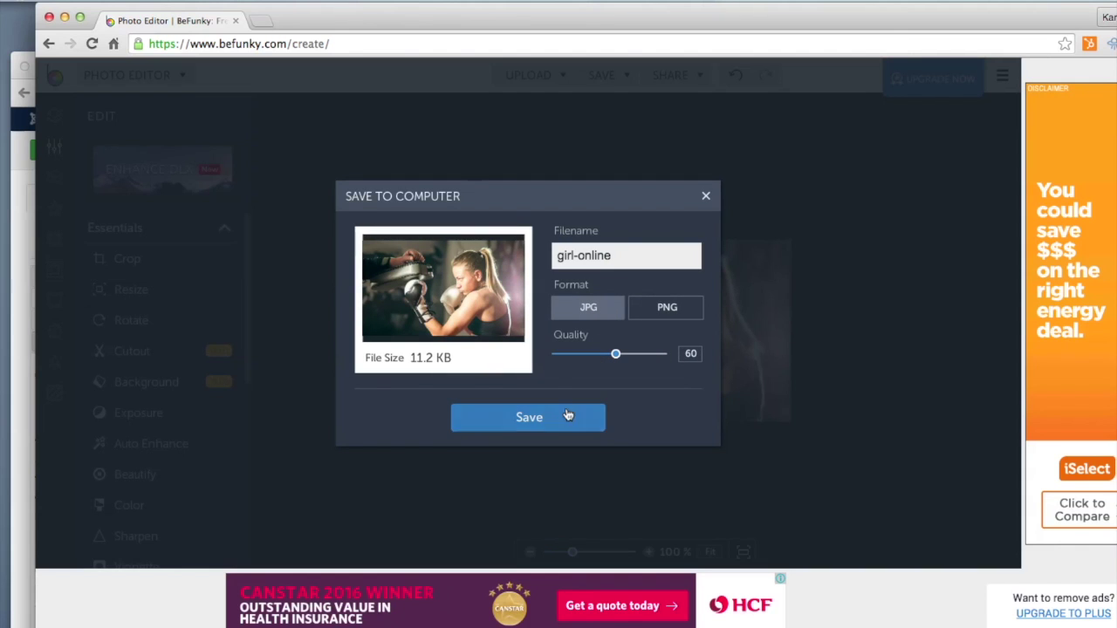
click(557, 420)
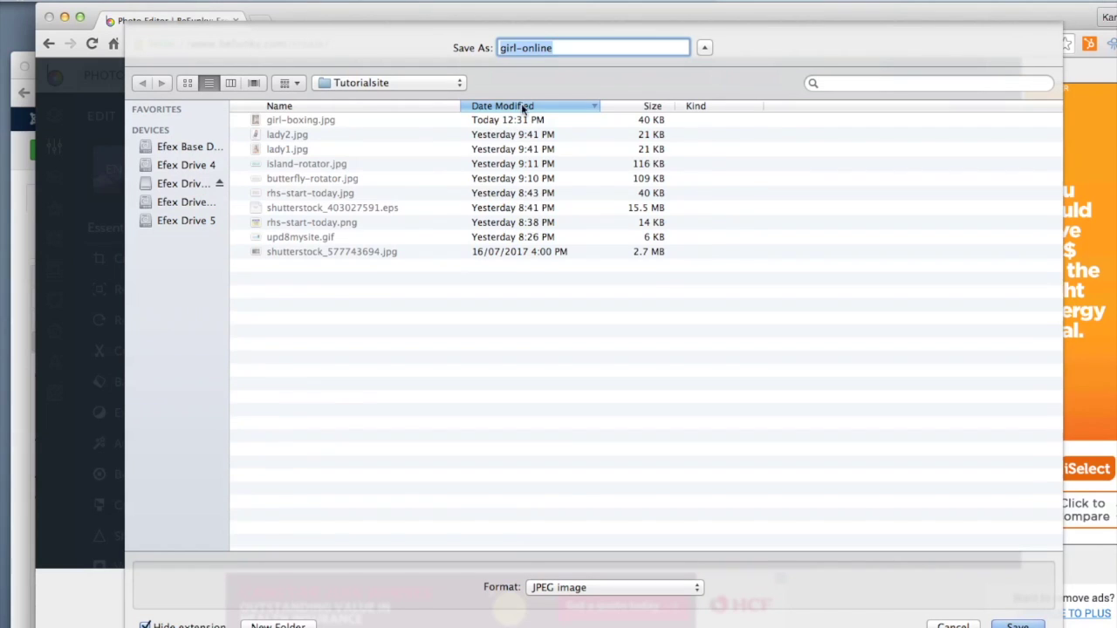
click(1012, 625)
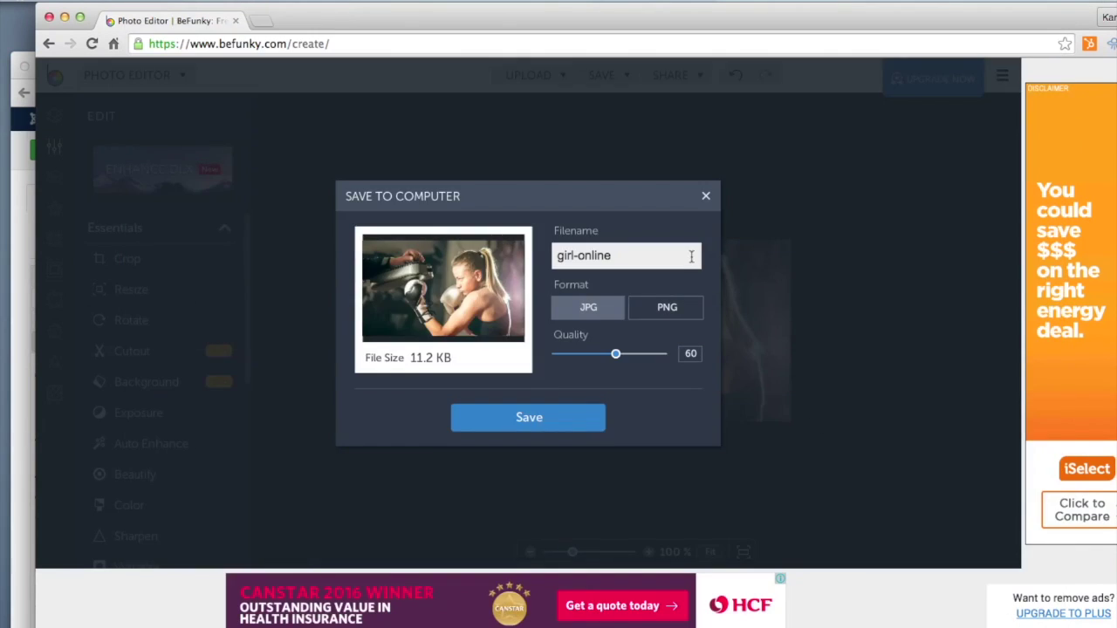